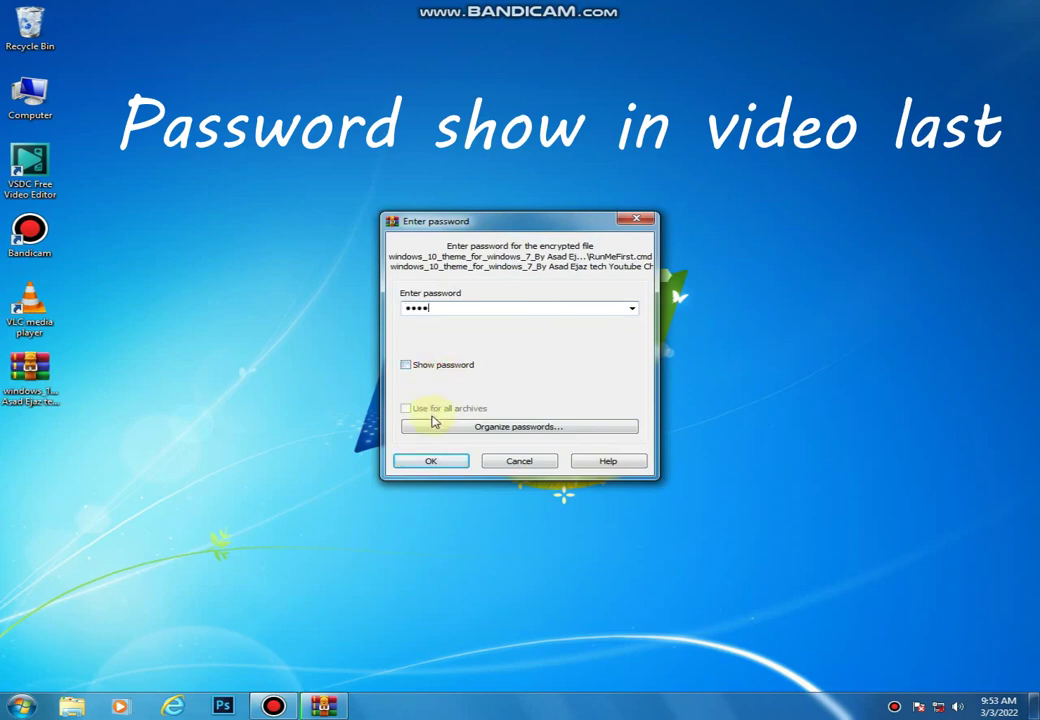
- Confirm the archive password to extract the Windows 10 theme archive, and open the inner folder of the extracted package
left_click(443, 462)
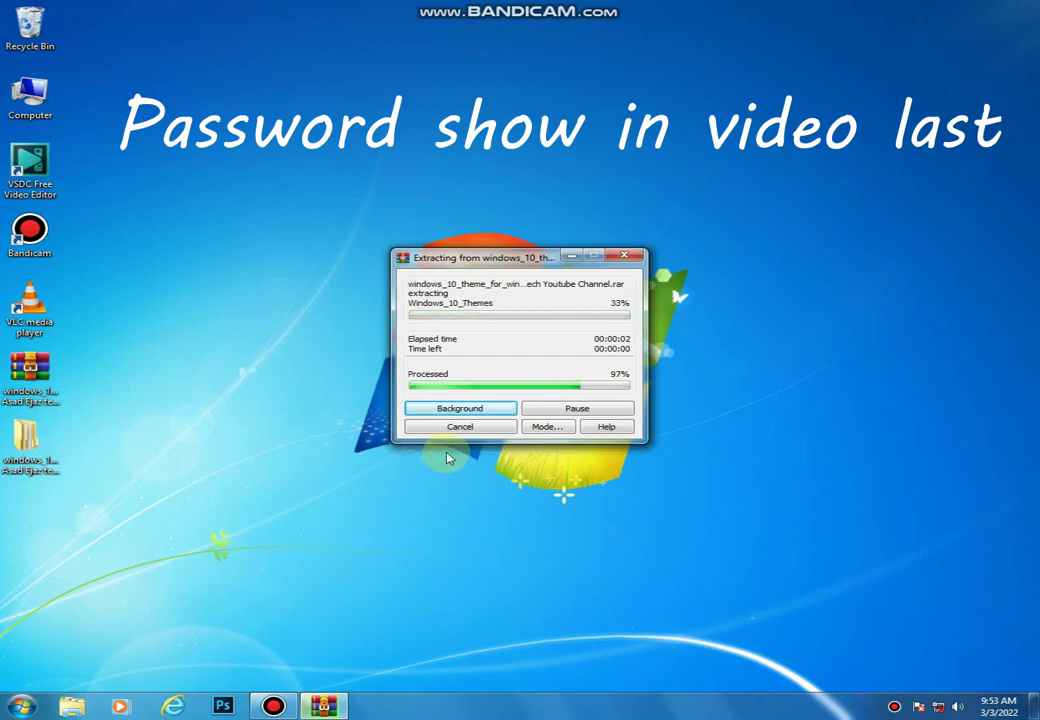
double_click(40, 440)
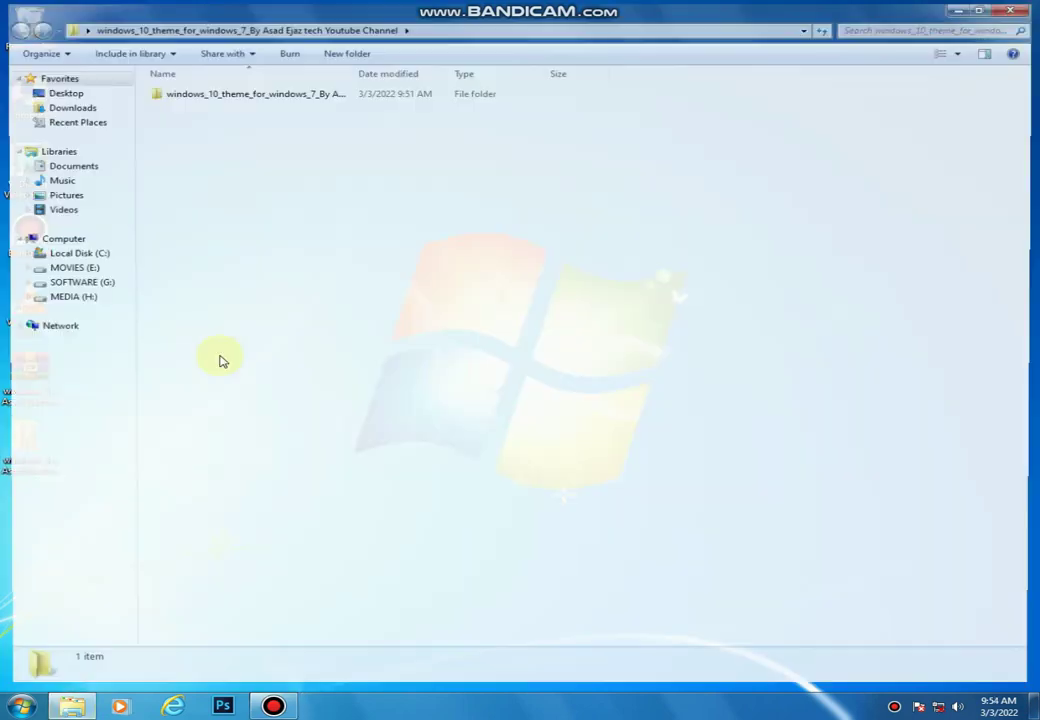
double_click(259, 94)
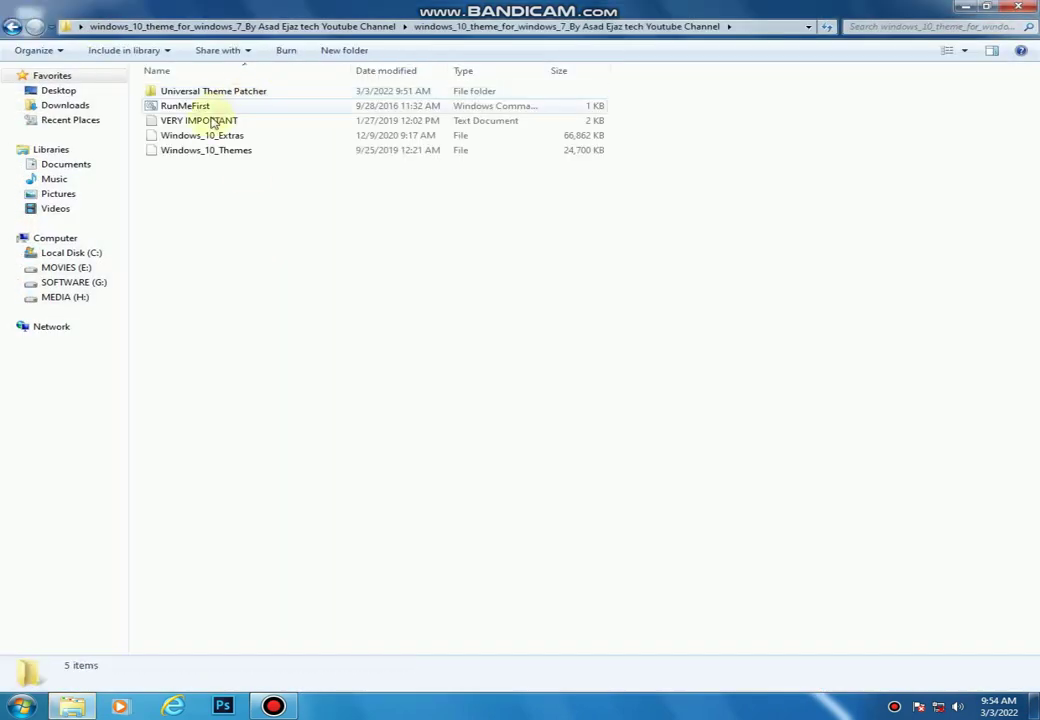
- Move the RunMeFirst script from the theme folder to the desktop and run it from there
double_click(395, 12)
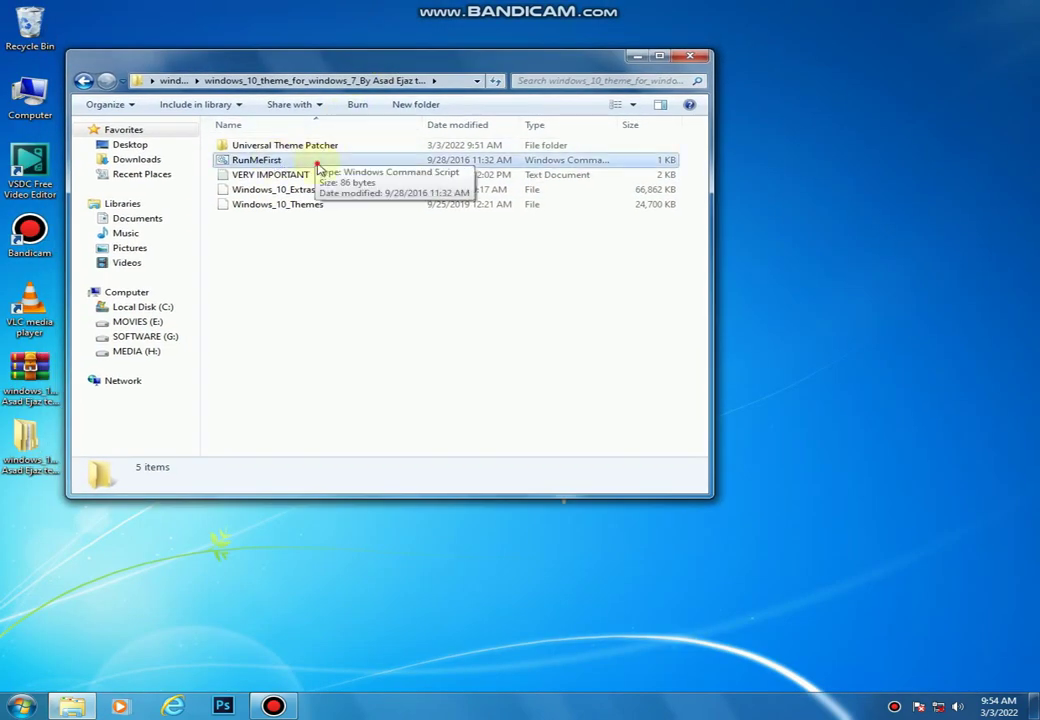
left_click_drag(318, 160, 925, 180)
left_click(640, 56)
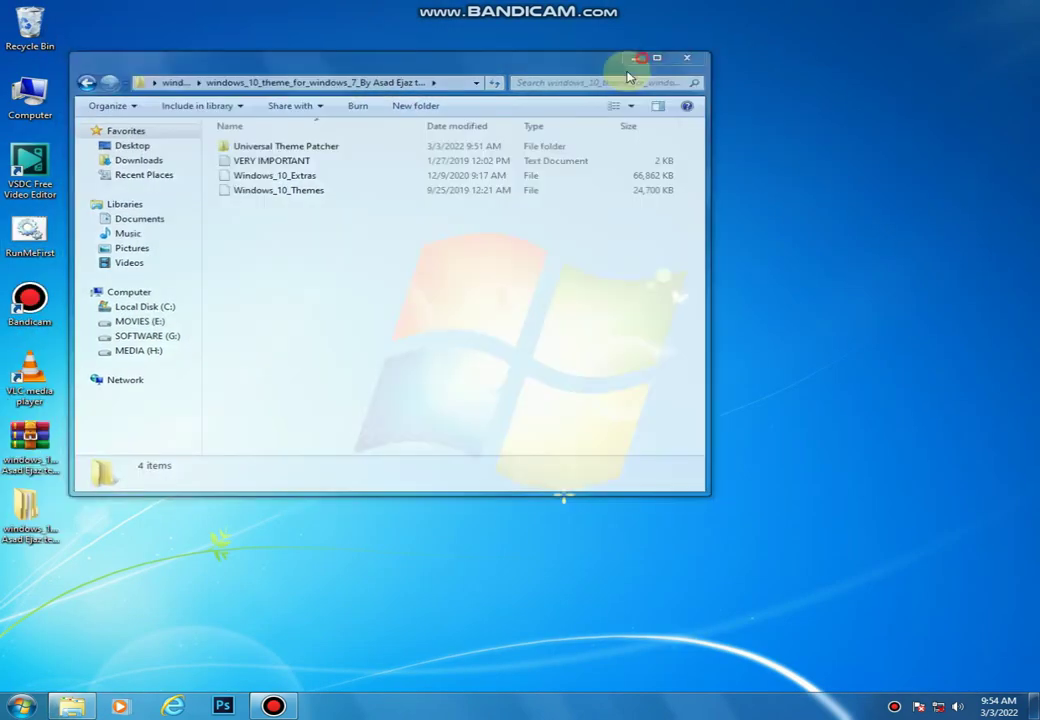
right_click(46, 233)
left_click(116, 283)
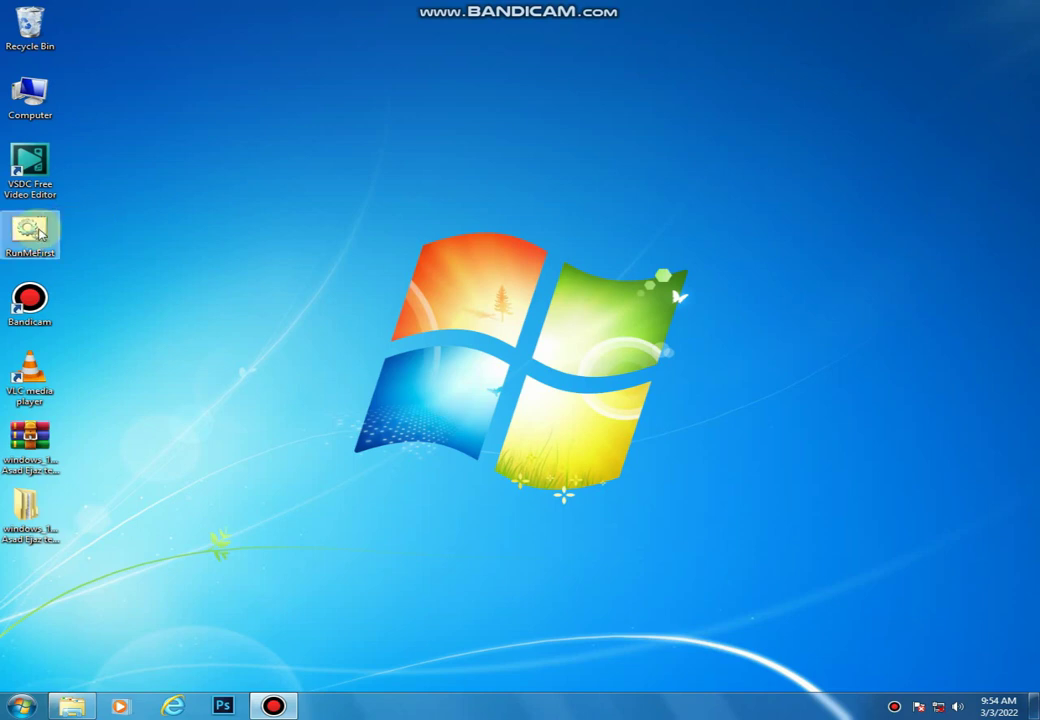
- Run UniversalThemePatcher-x64 with English as the interface language, check the patch details, then close it and refresh the desktop
left_click(85, 703)
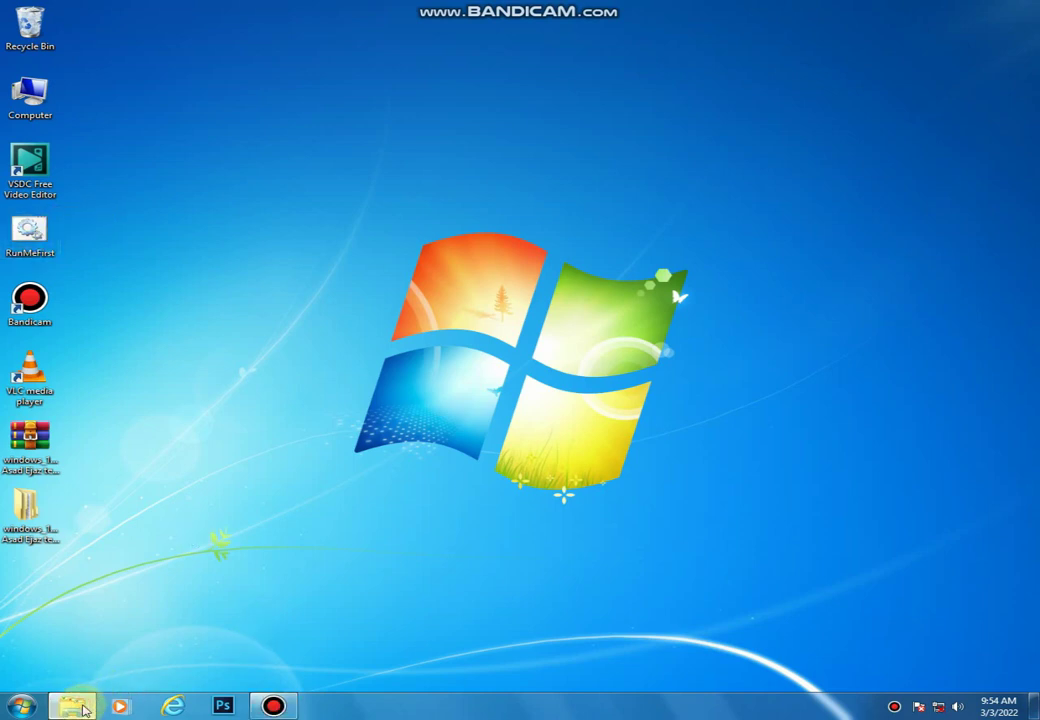
double_click(288, 146)
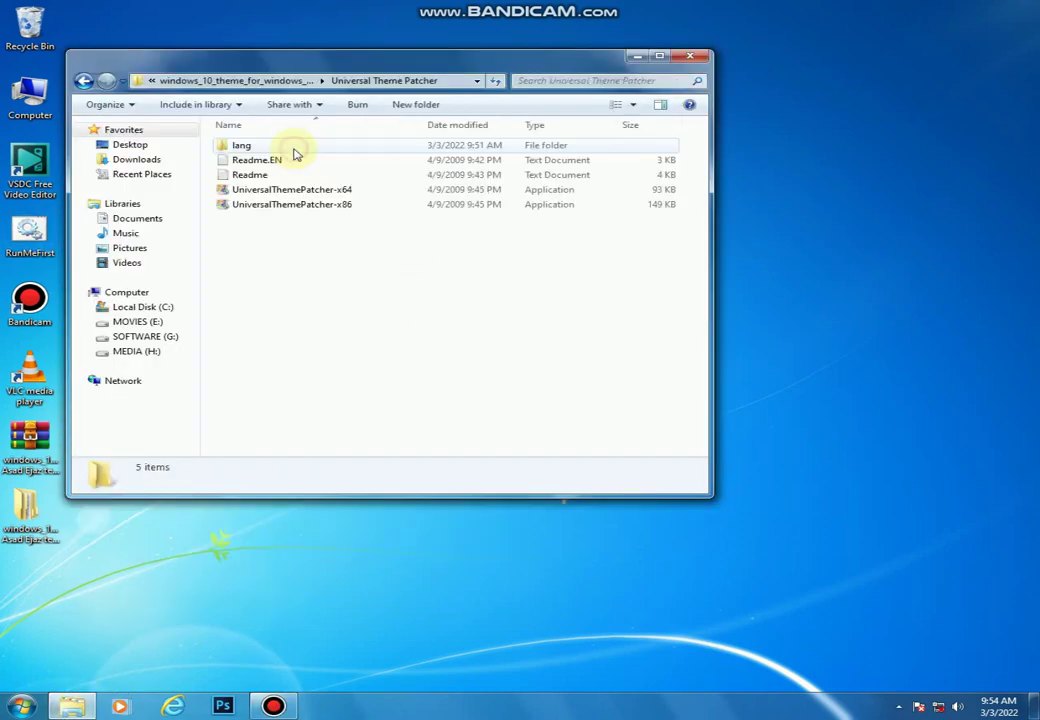
left_click(282, 190)
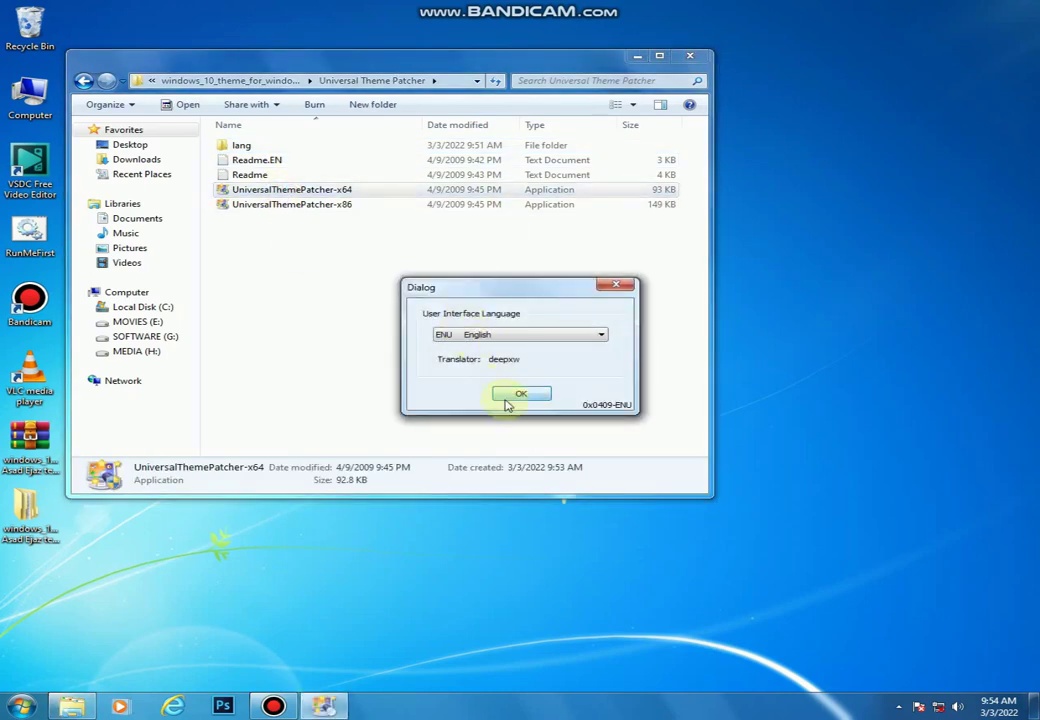
left_click(519, 394)
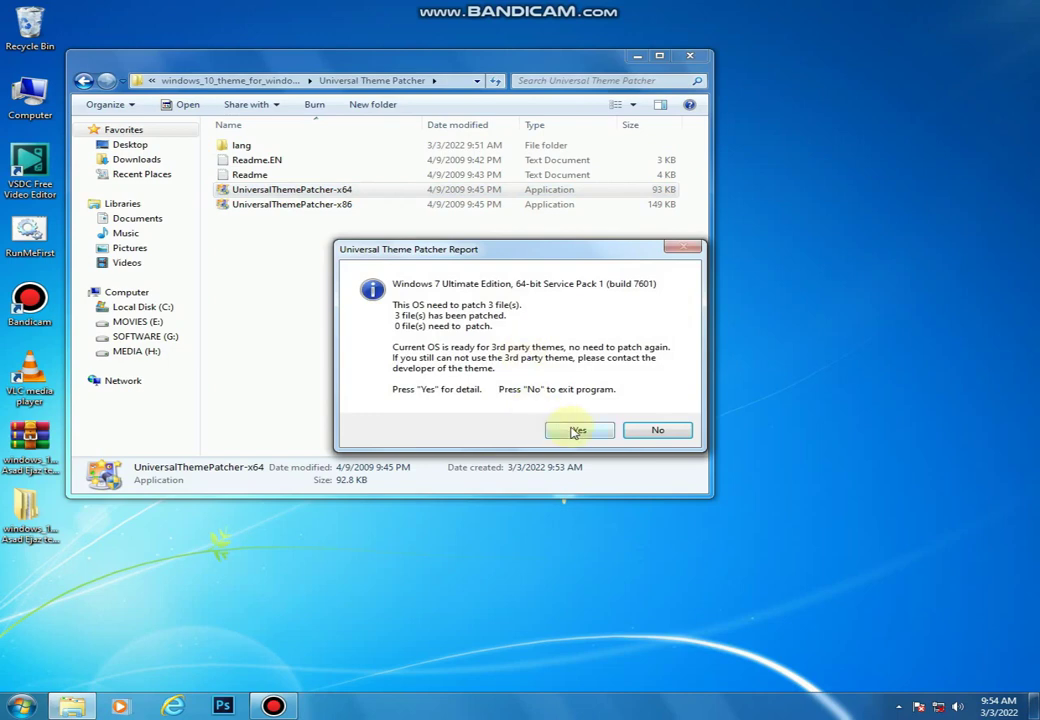
left_click(577, 431)
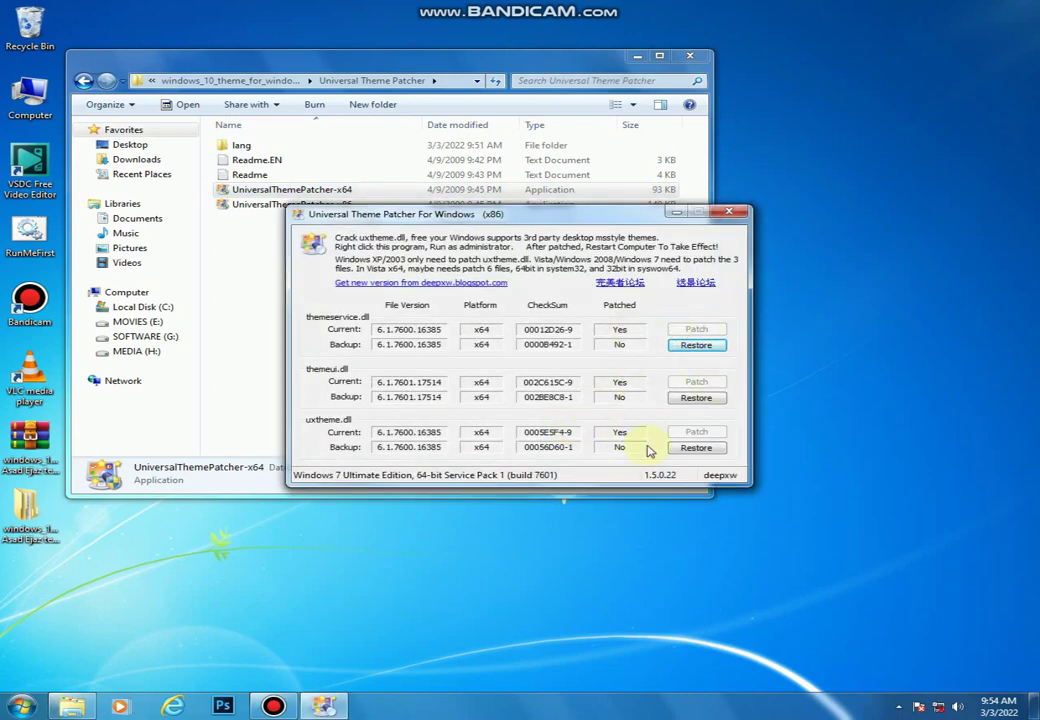
left_click(731, 212)
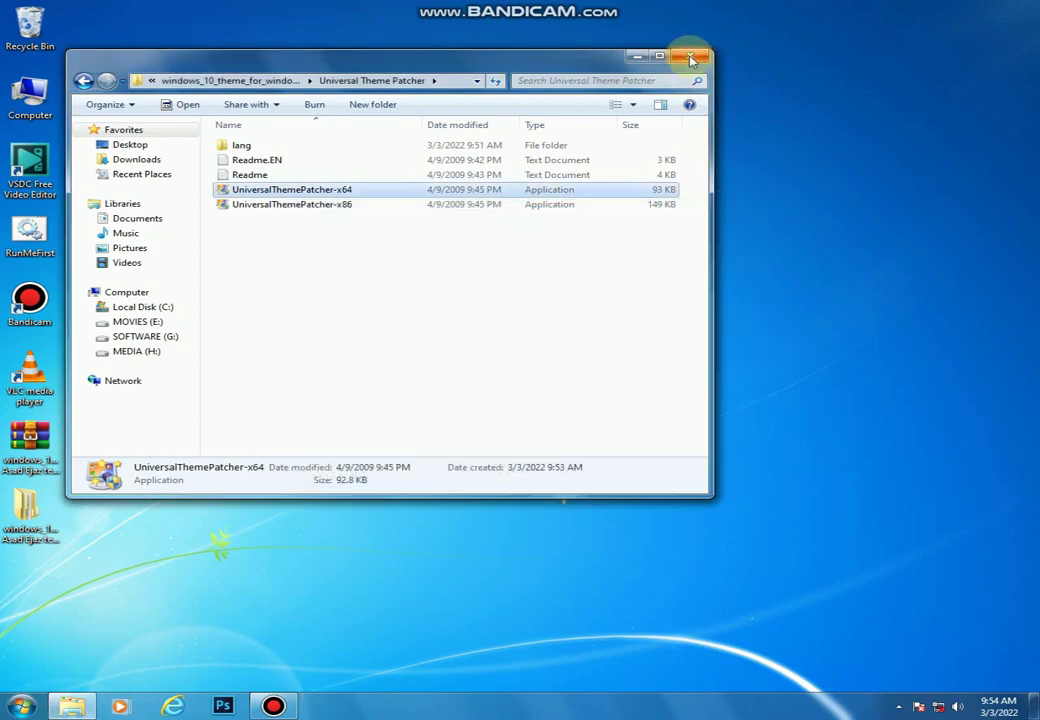
left_click(690, 57)
right_click(436, 144)
left_click(474, 184)
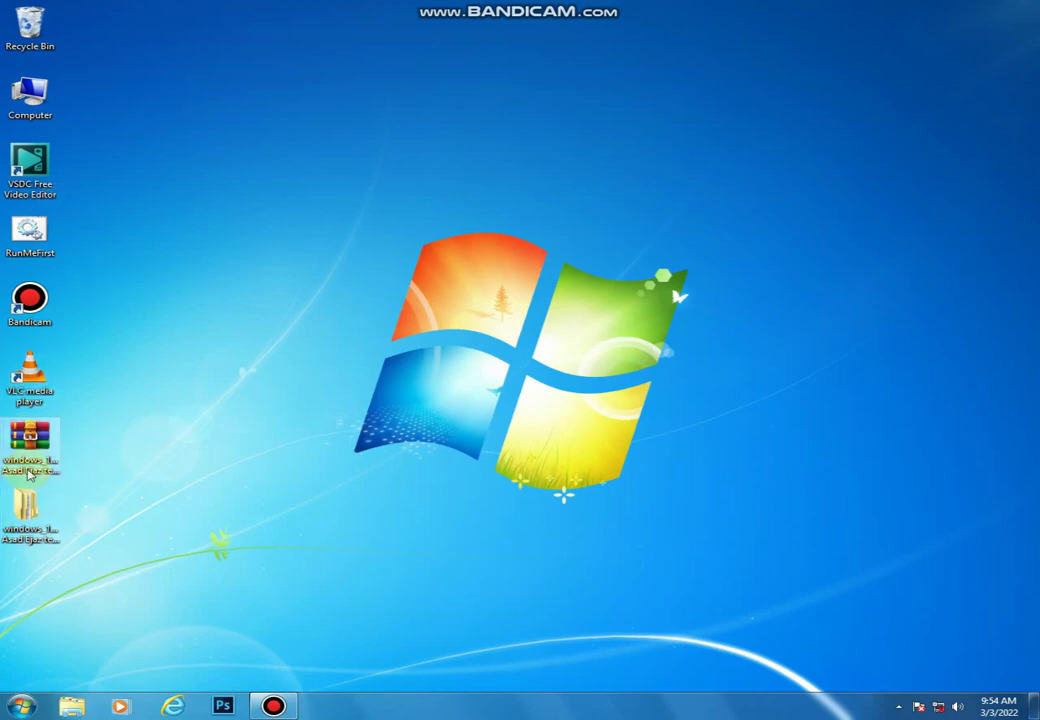
- Extract the Windows_10_Themes file with 7-Zip into a Windows_10_Themes~ subfolder of the extracted theme package
left_click(30, 505)
double_click(30, 505)
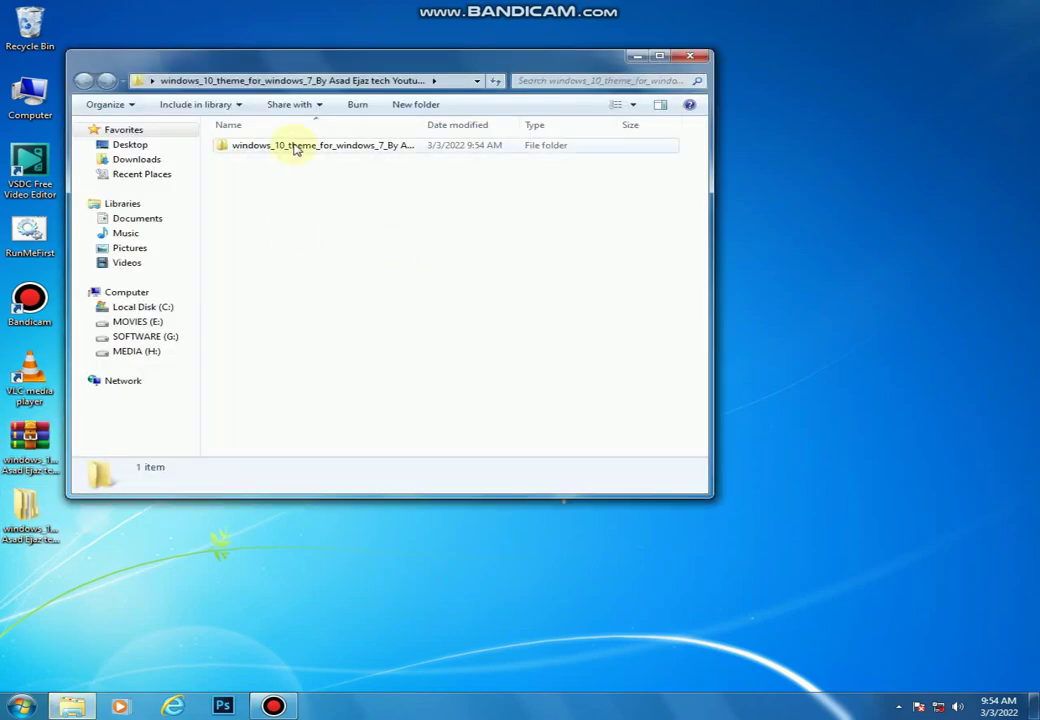
double_click(294, 146)
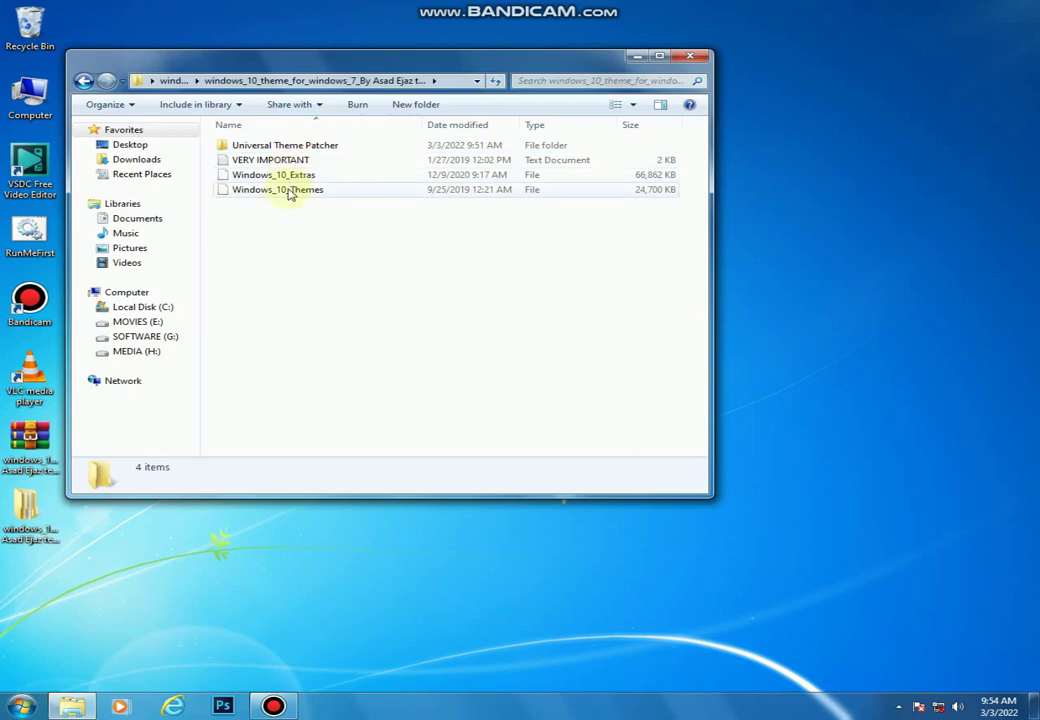
left_click(289, 191)
right_click(289, 193)
mouse_move(348, 213)
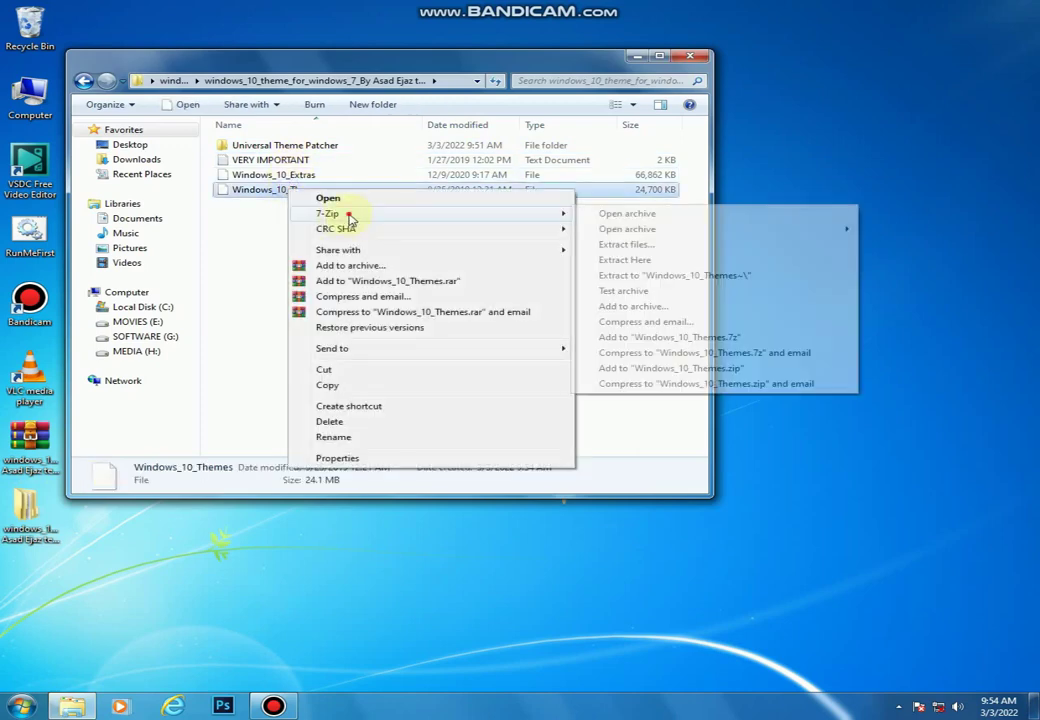
left_click(619, 245)
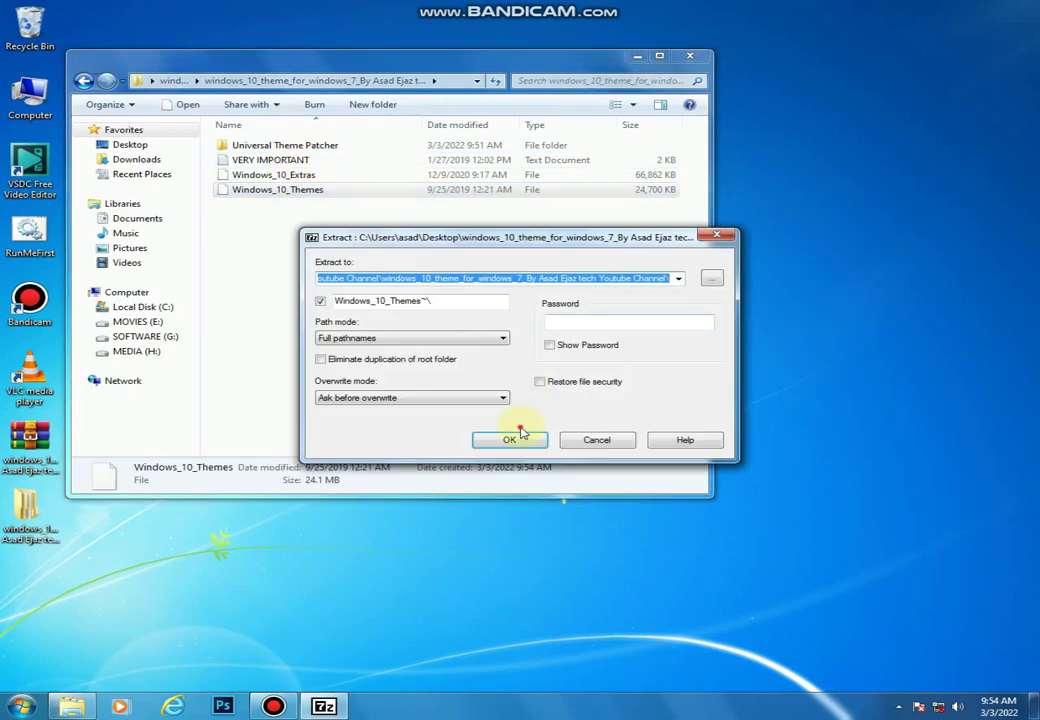
left_click(511, 439)
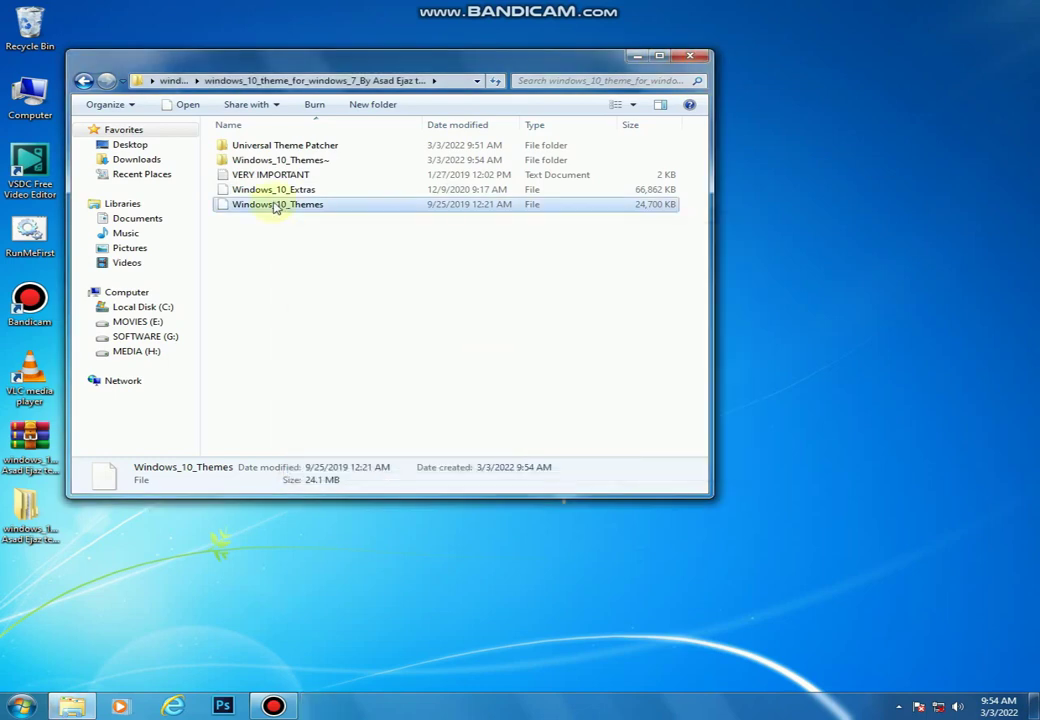
- Copy everything in the Default Taskbar With Start Menu User Picture folder inside Windows_10_Themes~
double_click(292, 160)
double_click(292, 145)
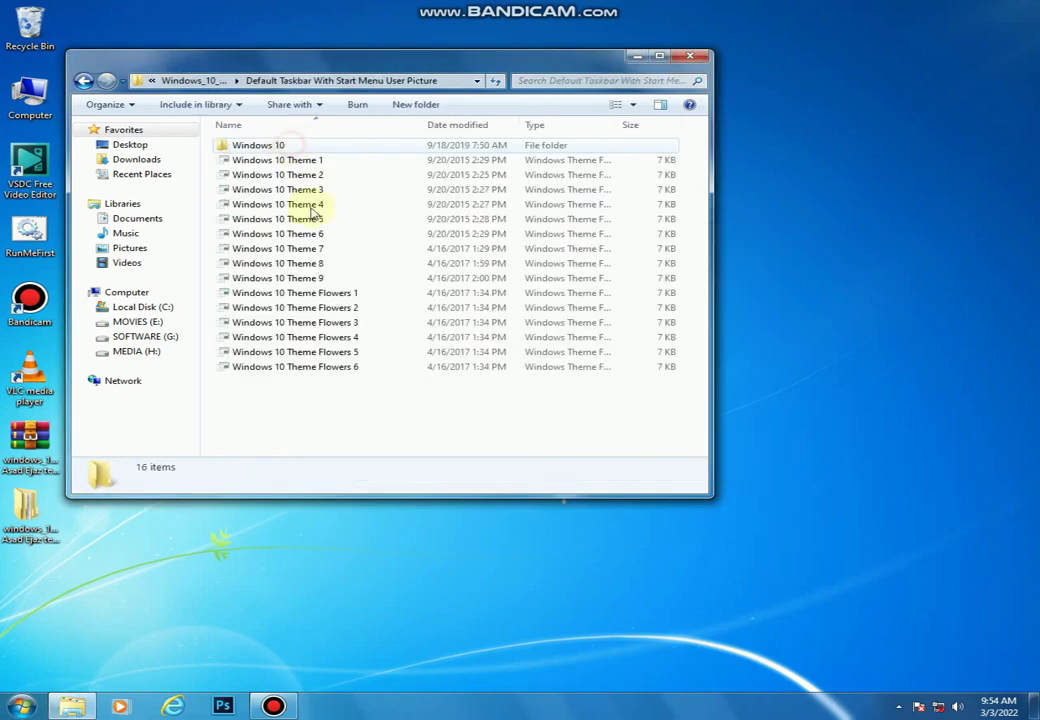
left_click_drag(325, 399, 309, 111)
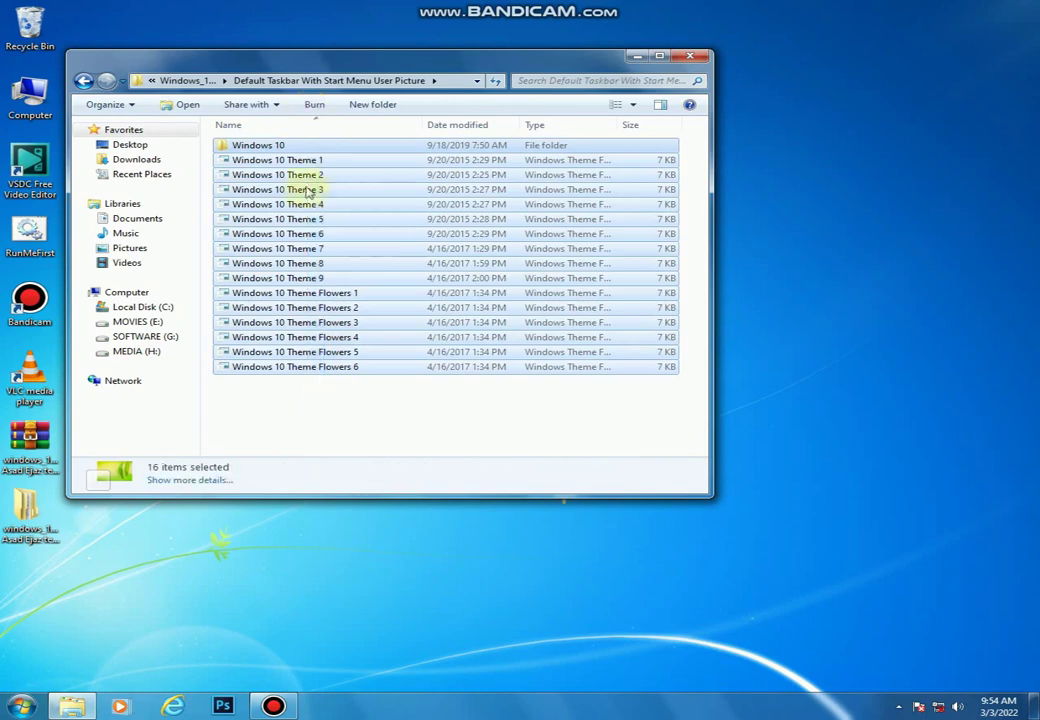
right_click(305, 195)
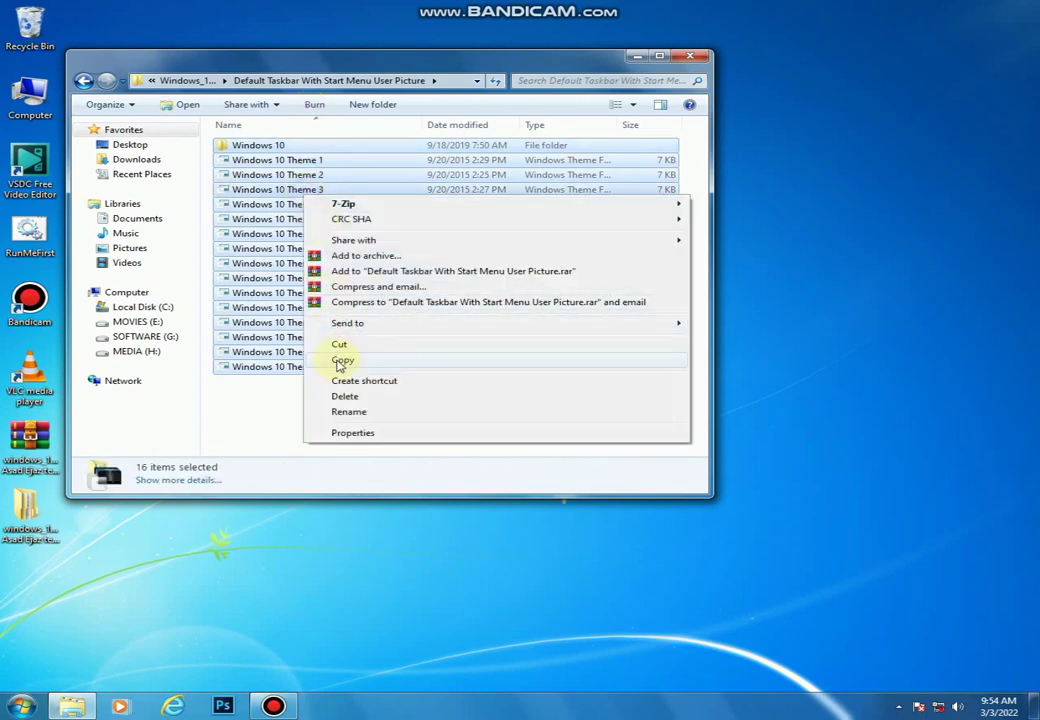
left_click(340, 362)
- Go to the Resources folder inside the Windows folder on Local Disk (C:)
left_click(136, 291)
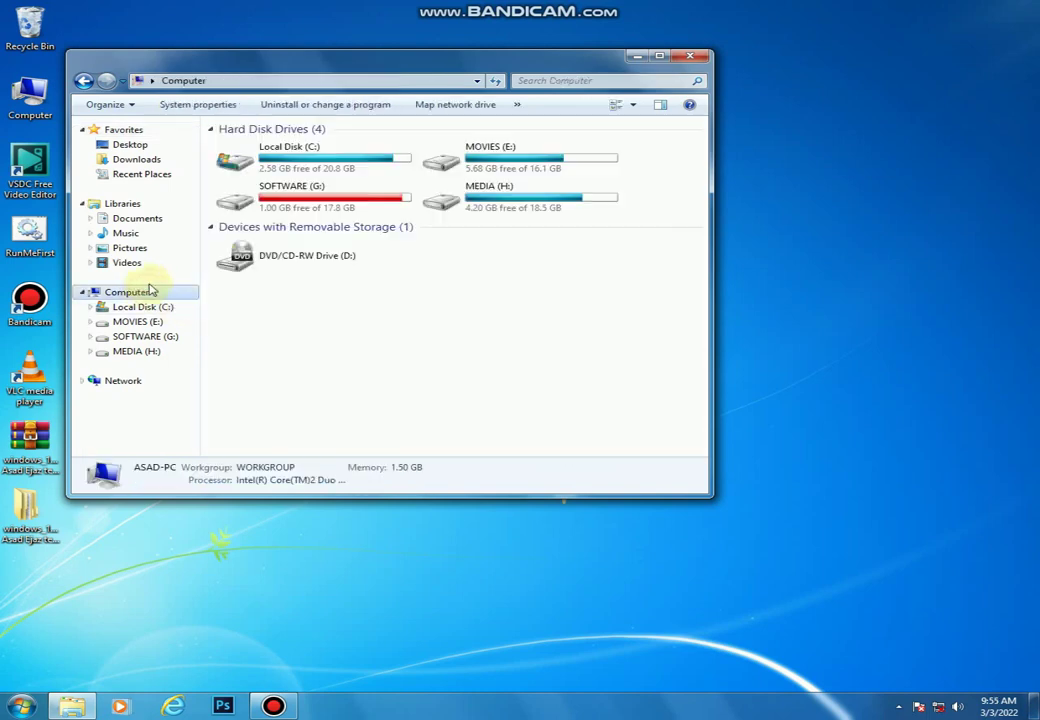
double_click(309, 158)
double_click(290, 204)
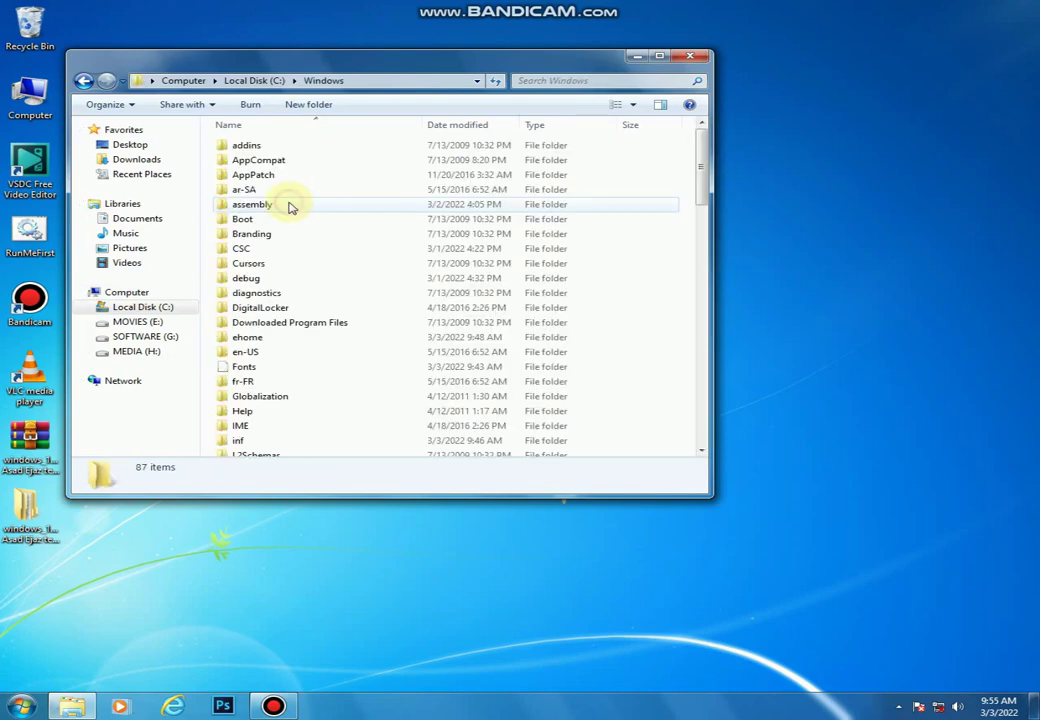
left_click(290, 204)
key("r")
key("Down")
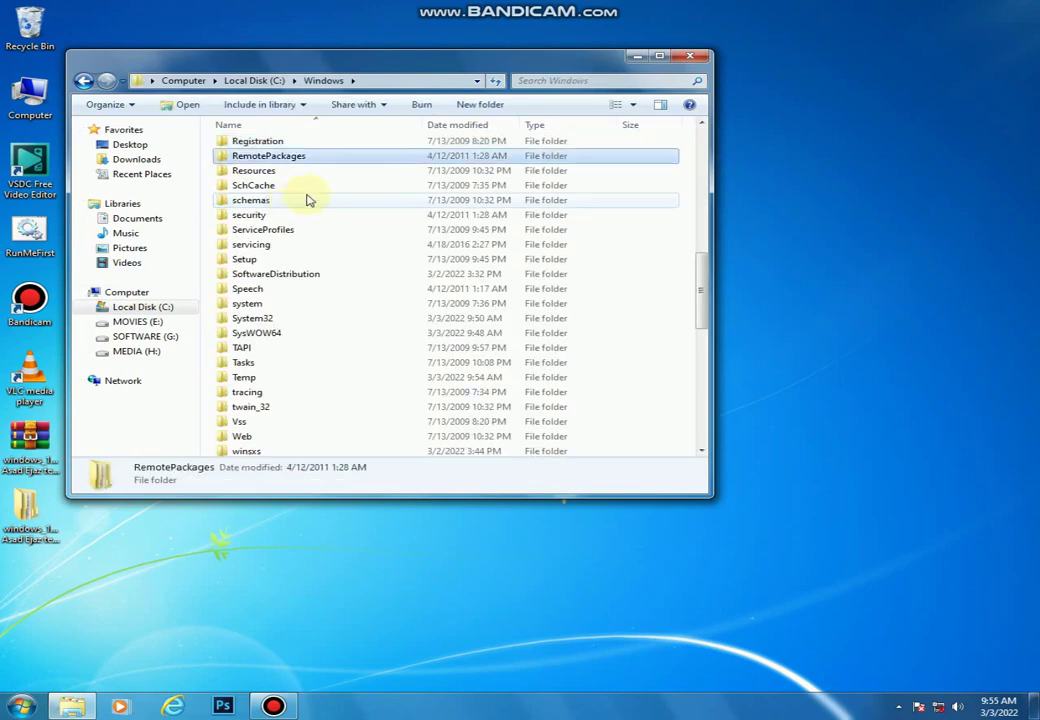
double_click(272, 171)
- Paste the copied themes into the Themes folder, replacing all duplicates, merging the Windows 10 folder and granting administrator permission
left_click(279, 164)
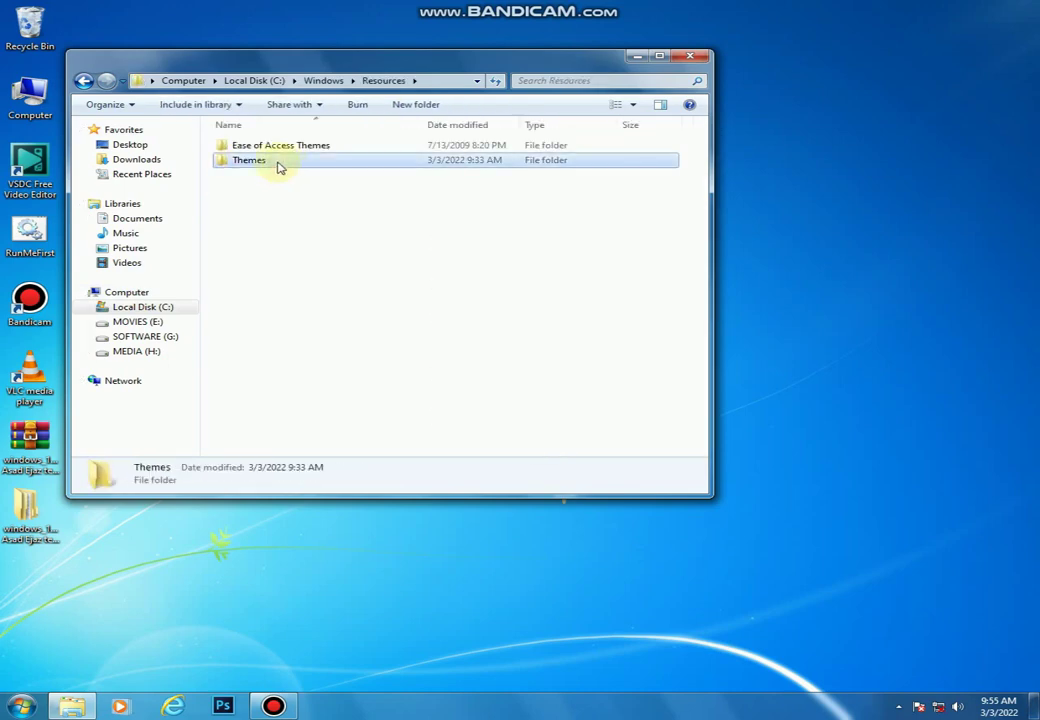
right_click(280, 167)
left_click(316, 436)
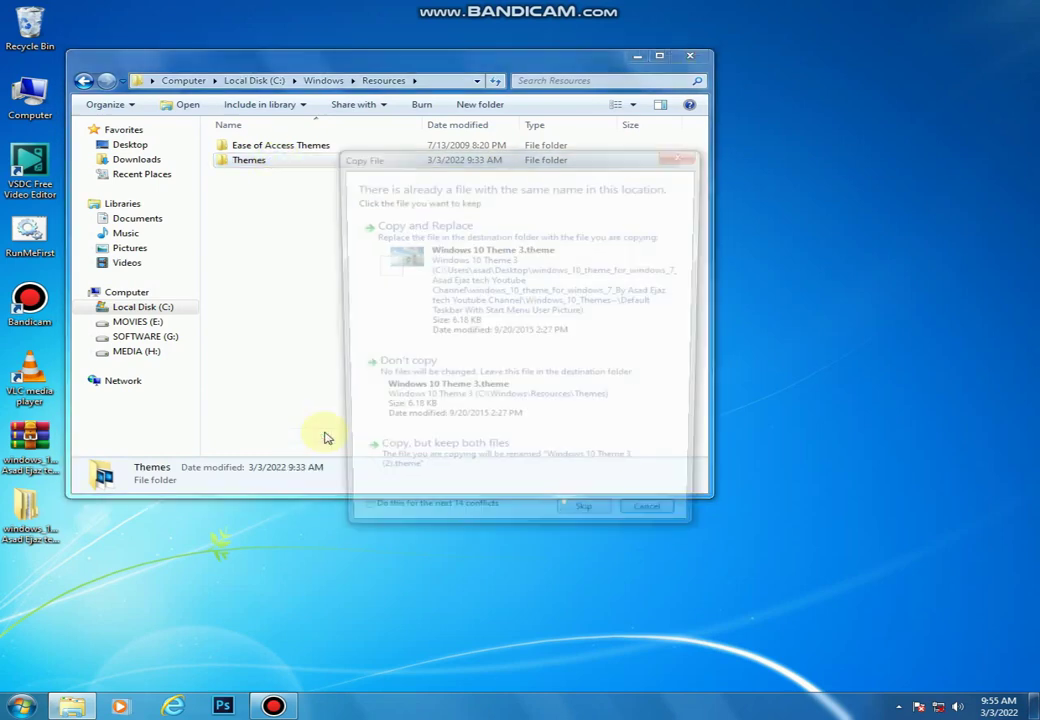
left_click(413, 523)
left_click(481, 279)
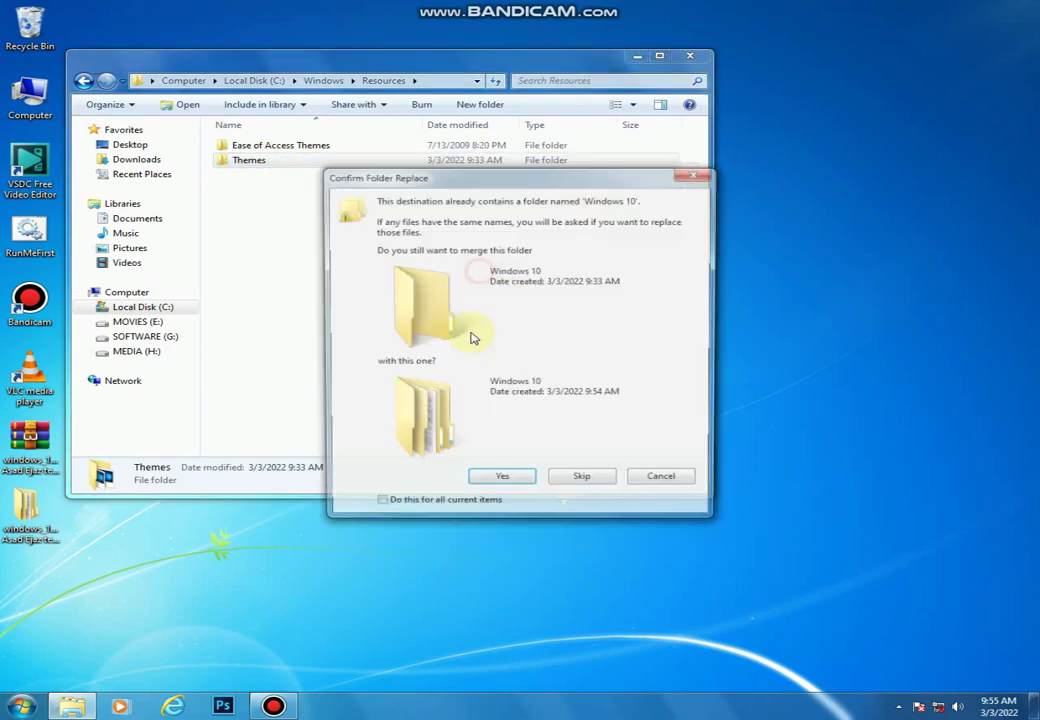
left_click(483, 484)
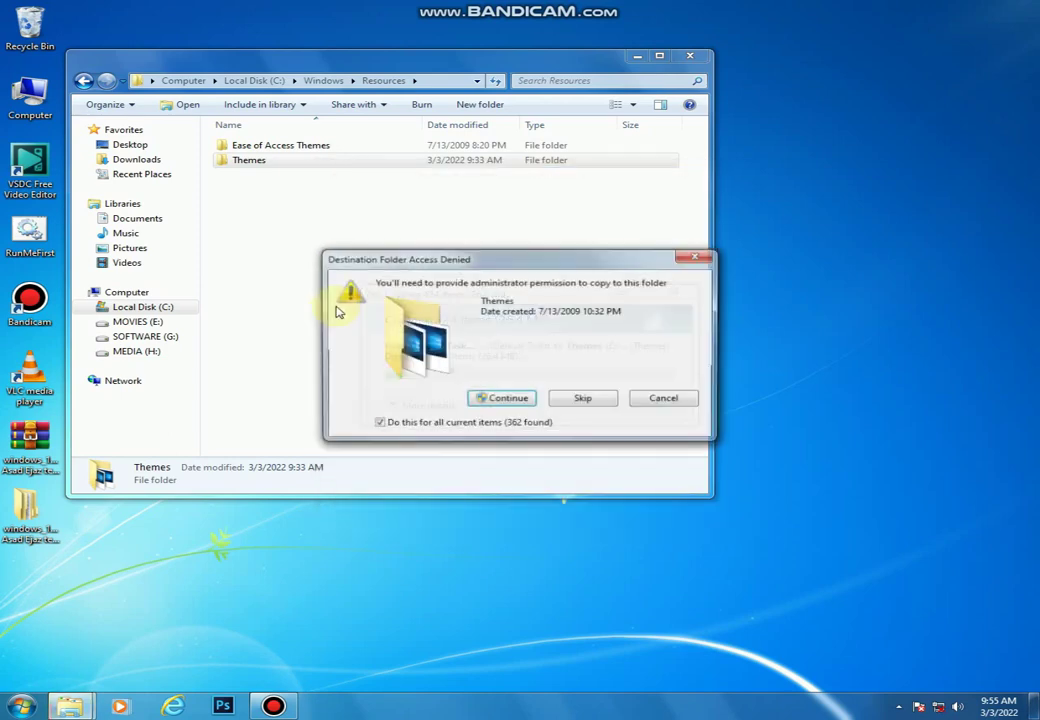
left_click(512, 404)
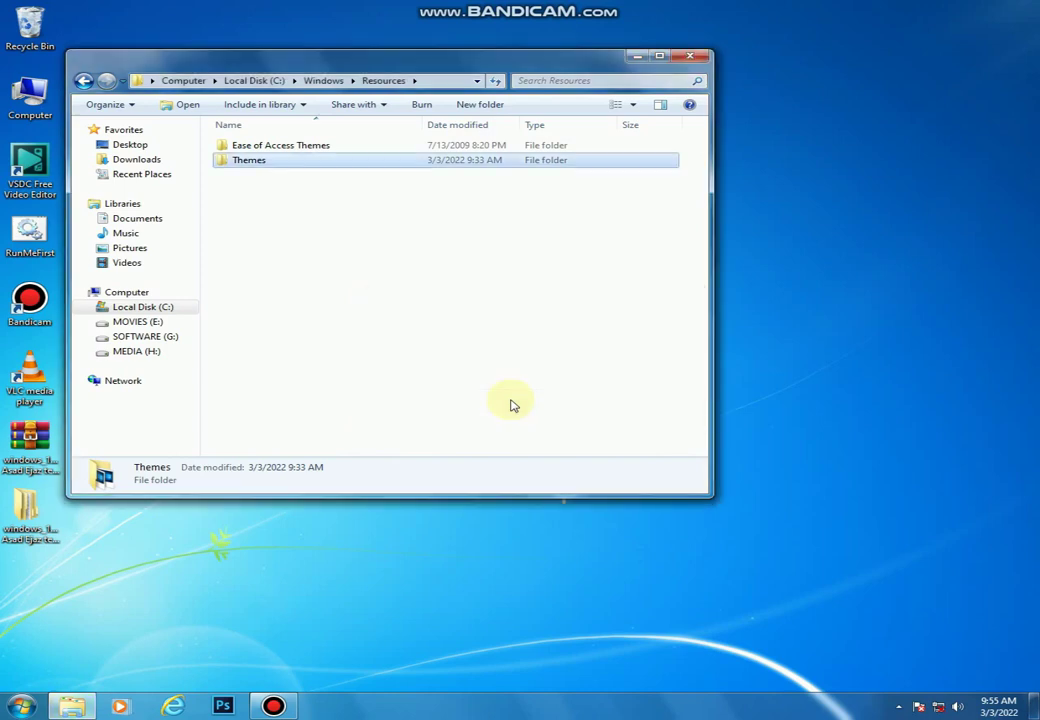
left_click(703, 62)
- Apply Windows 10 Theme 2 from the desktop's personalization settings, then refresh the desktop
right_click(472, 96)
left_click(551, 262)
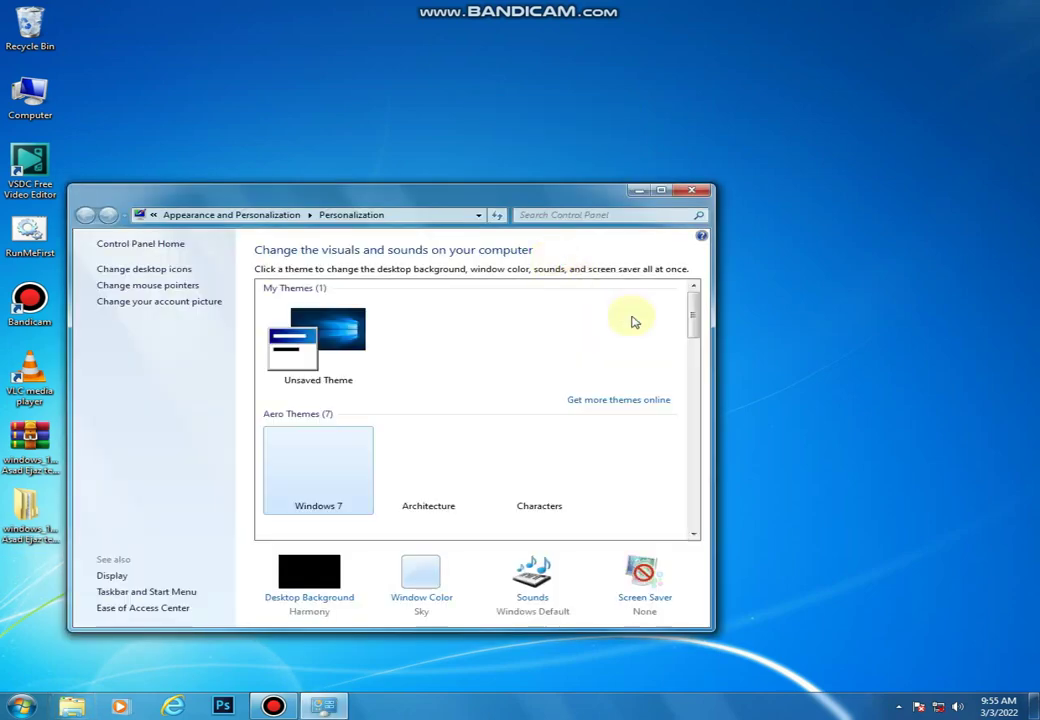
left_click_drag(692, 306, 692, 406)
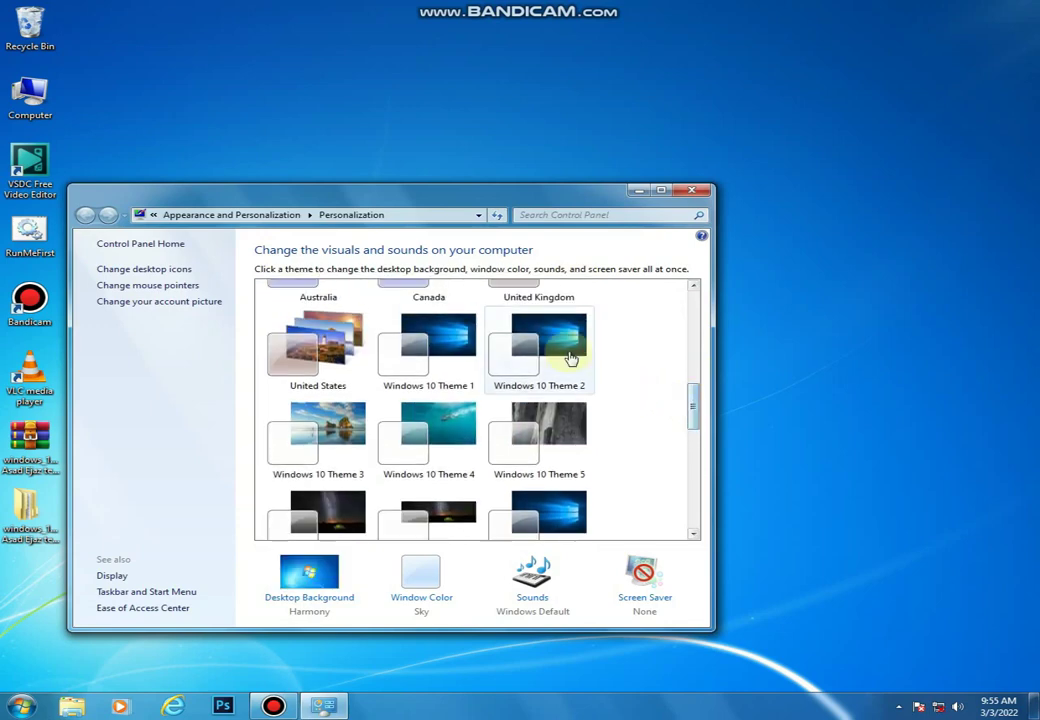
left_click(570, 358)
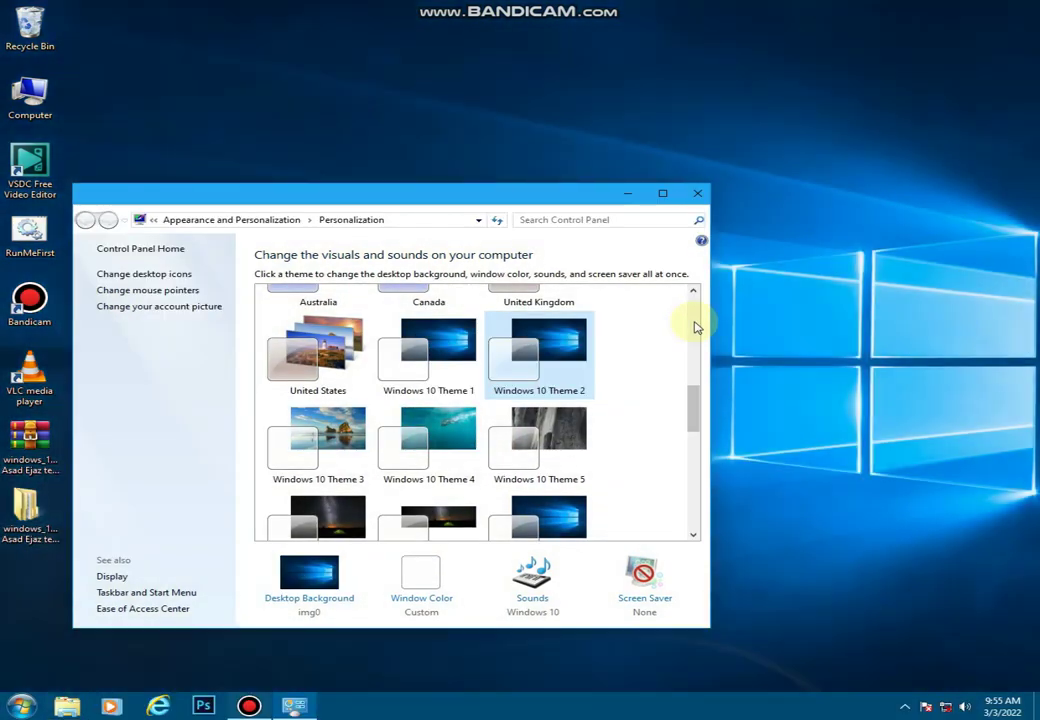
left_click(697, 196)
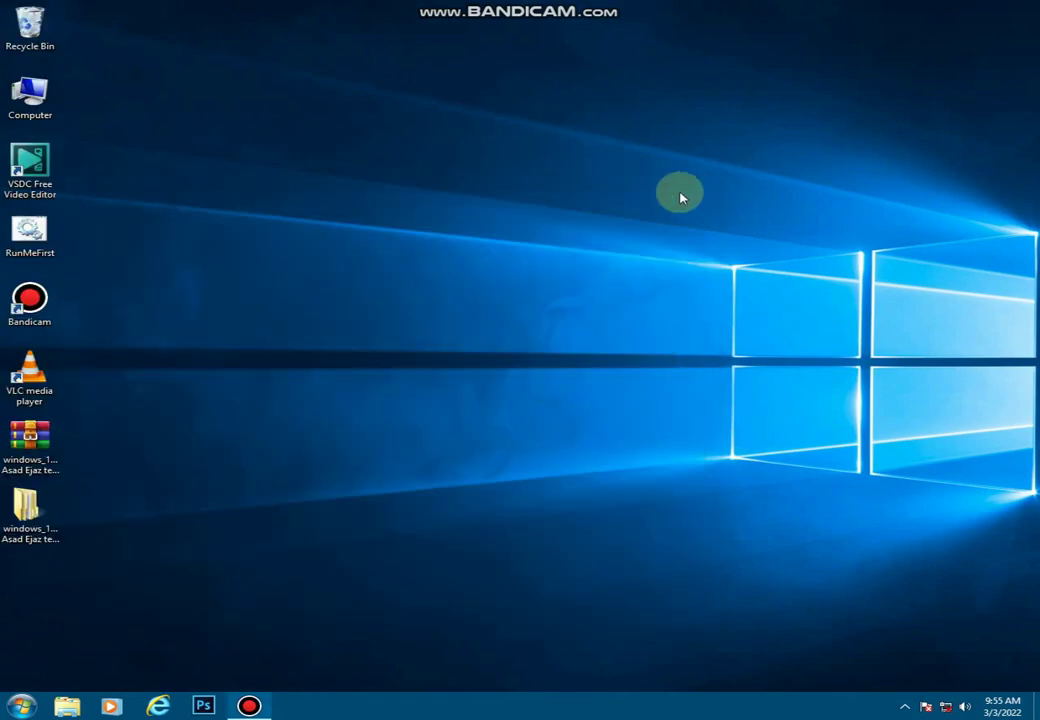
right_click(309, 93)
left_click(369, 132)
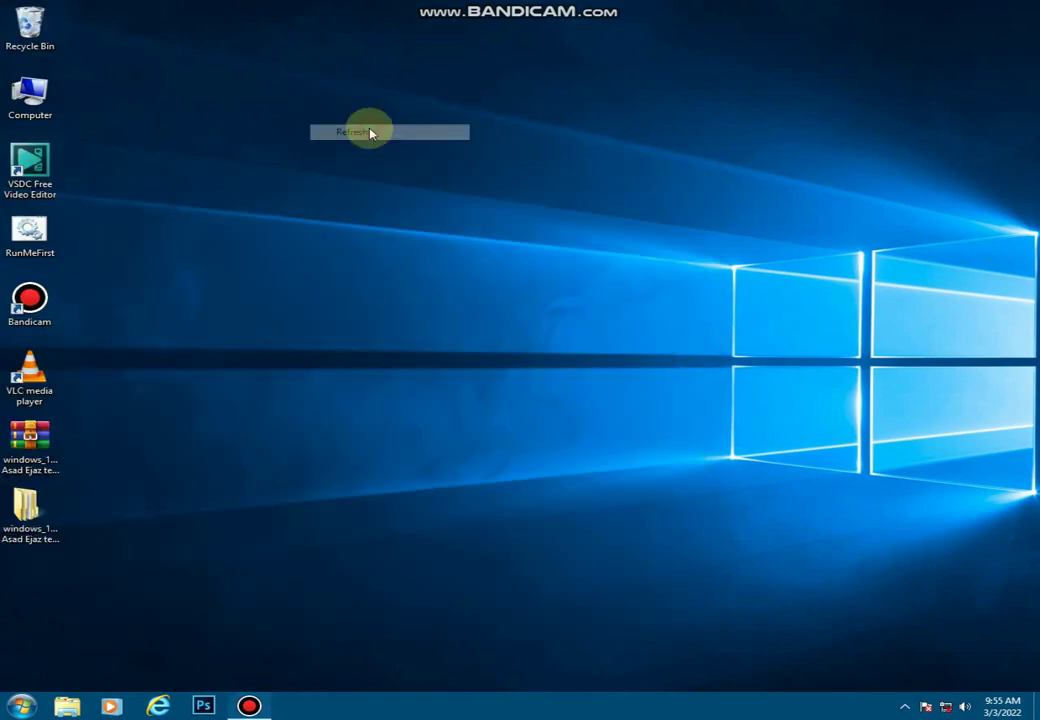
- Extract the Windows_10_Extras archive with 7-Zip into a Windows_10_Extras~ folder inside the windows_10_theme_for_windows_7 folder
double_click(26, 512)
left_click(316, 148)
double_click(316, 148)
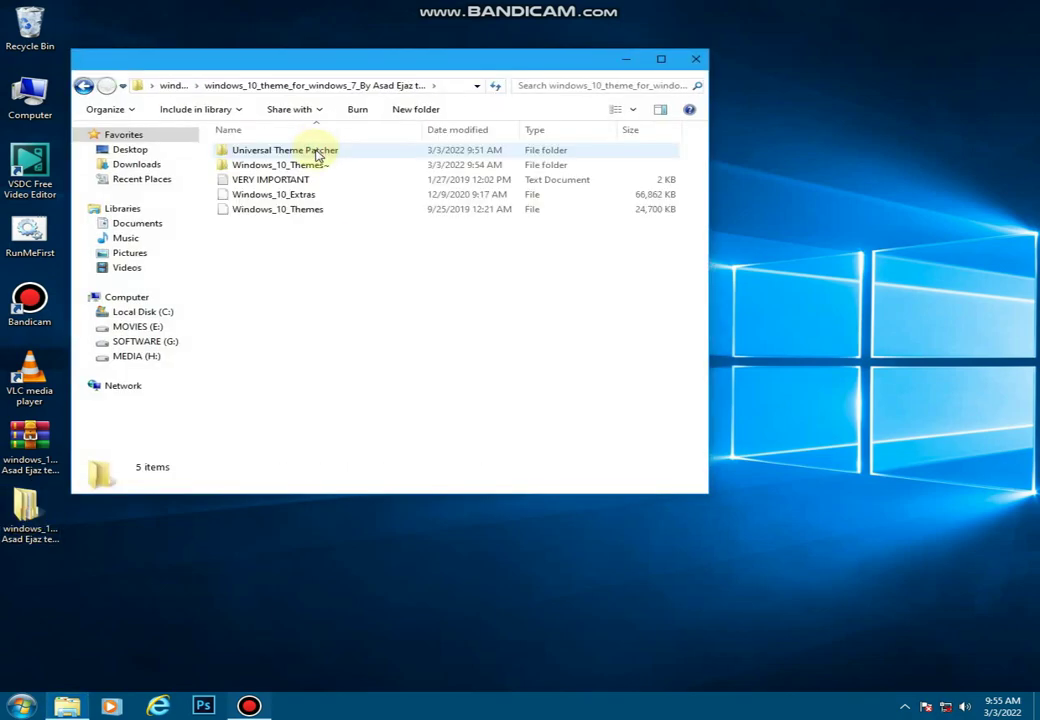
right_click(292, 196)
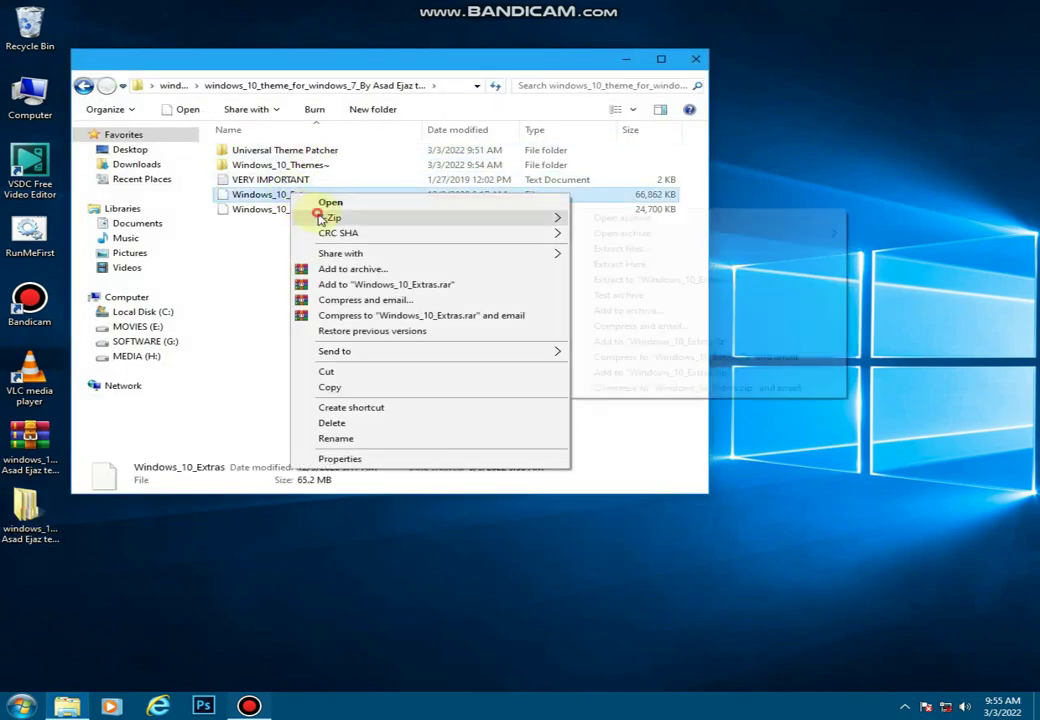
mouse_move(534, 222)
left_click(632, 249)
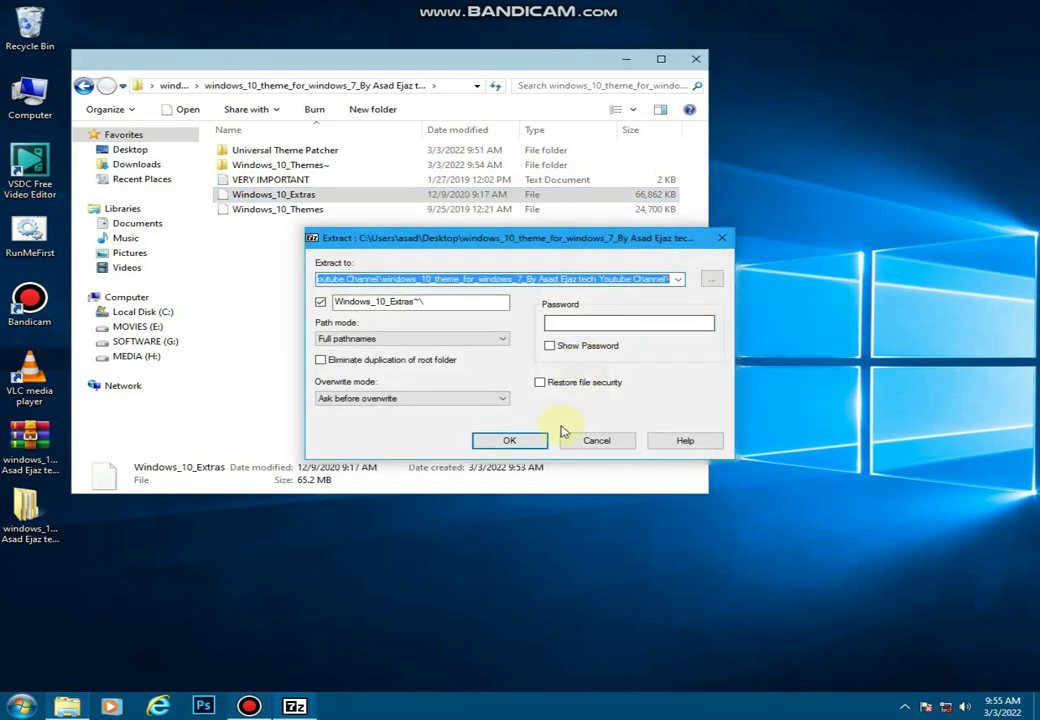
left_click(510, 448)
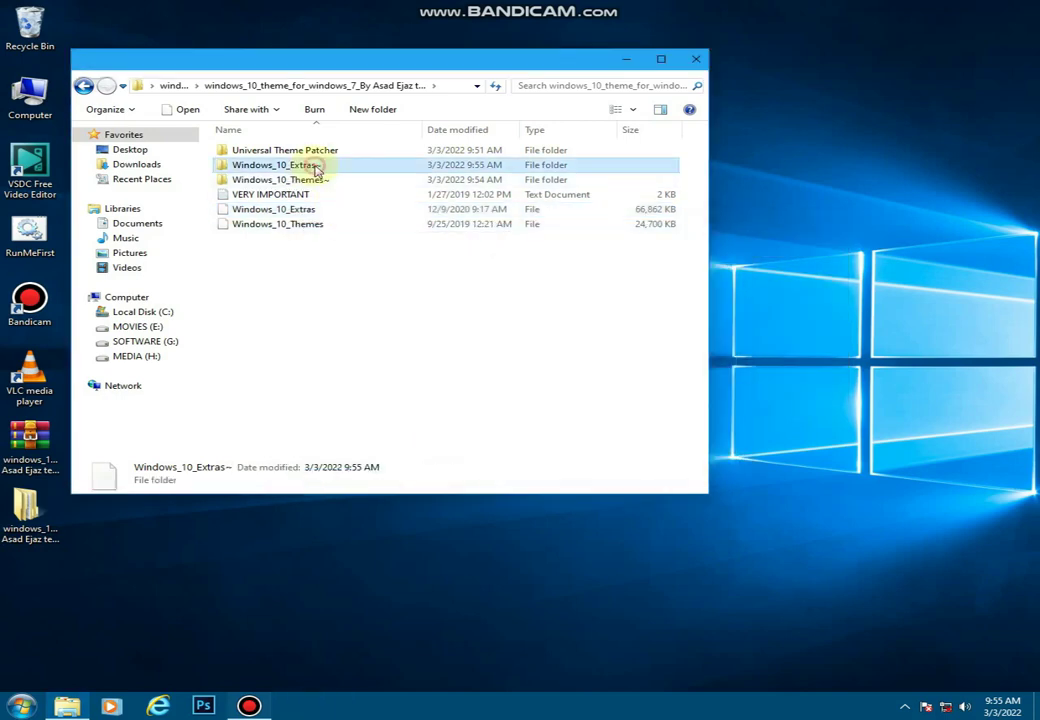
- Unpack the Windows 10 Icon Patcher application from its folder in Windows_10_Extras~, acknowledge completion and close the folder window
double_click(305, 164)
left_click(305, 196)
double_click(305, 196)
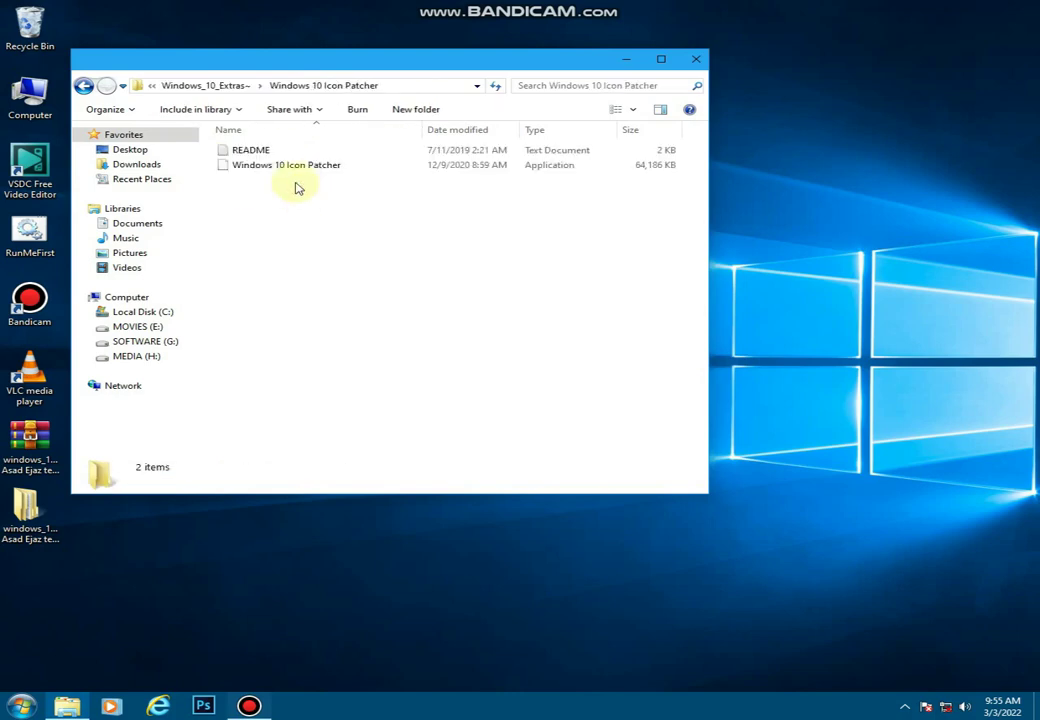
left_click(283, 165)
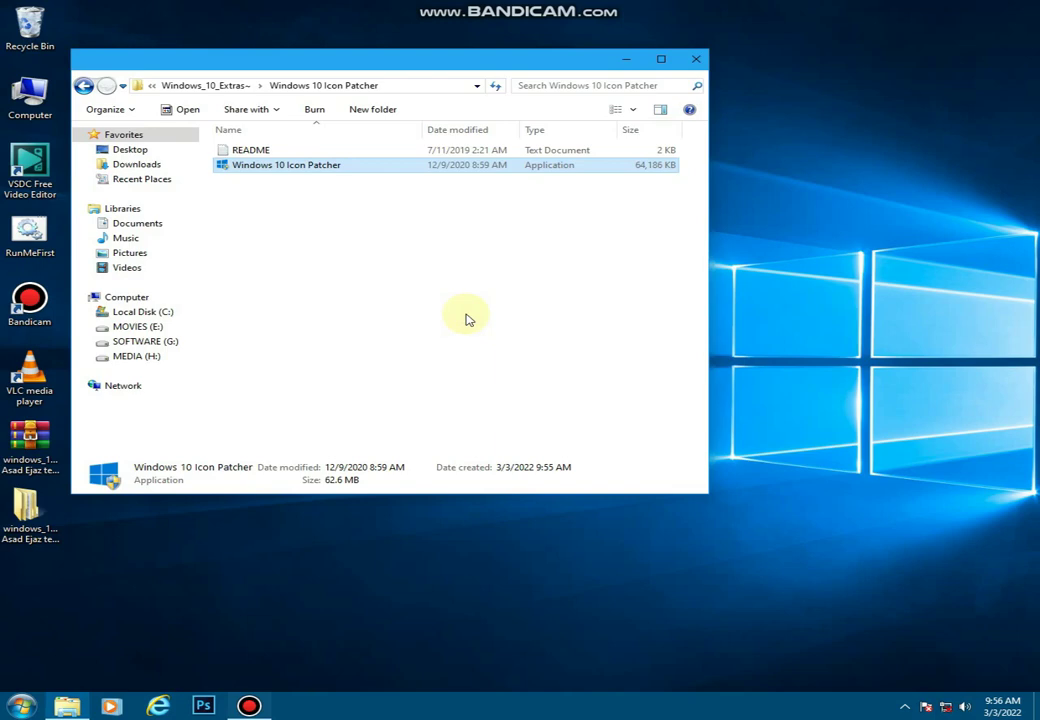
left_click_drag(410, 62, 537, 112)
right_click(495, 293)
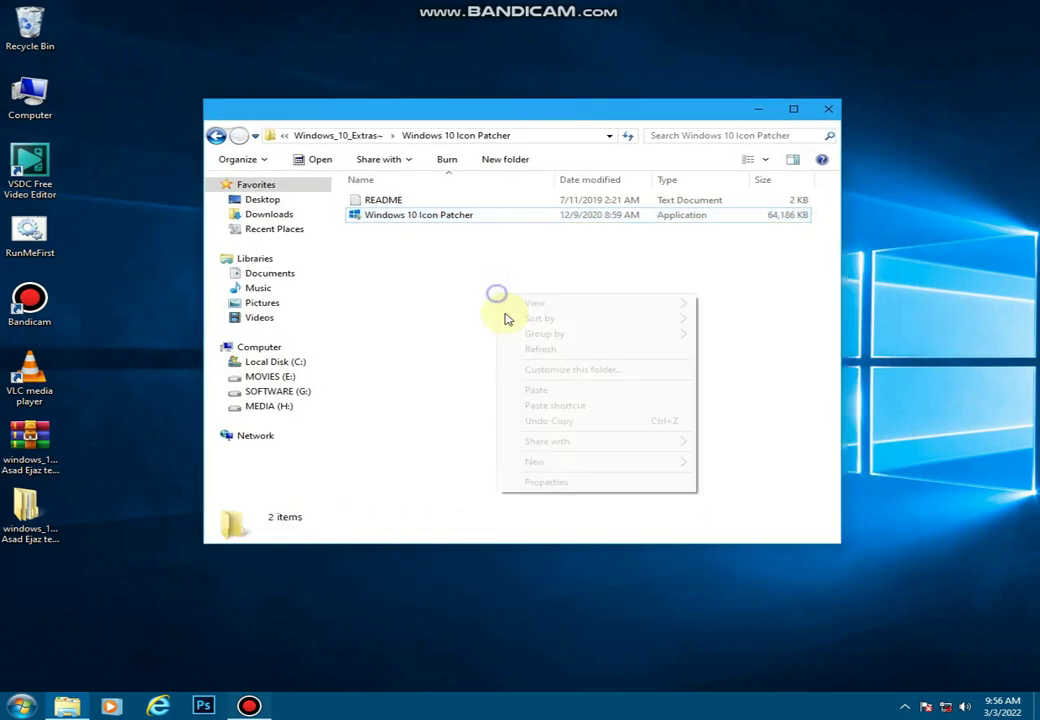
left_click(515, 348)
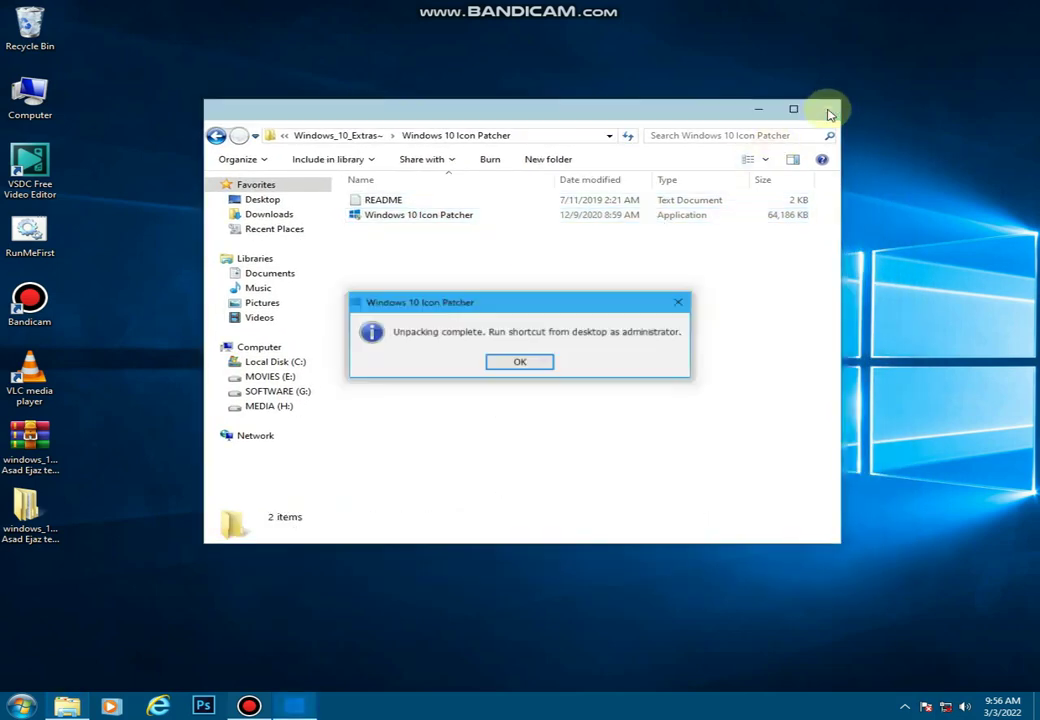
left_click(530, 364)
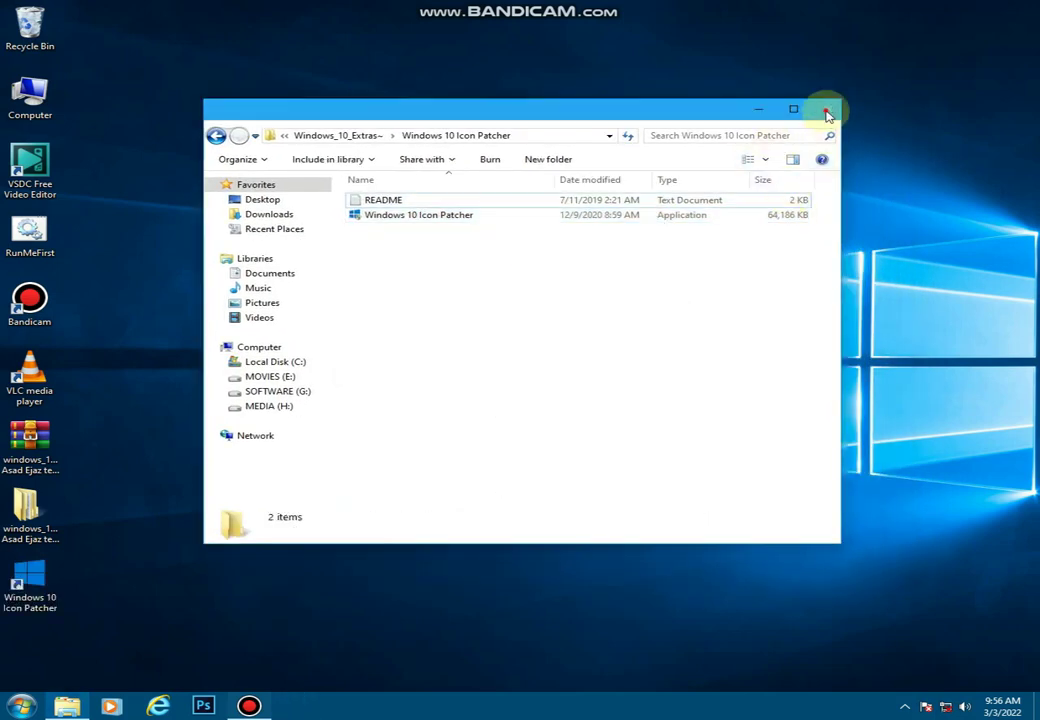
left_click(828, 109)
- Run the desktop's Windows 10 Icon Patcher as administrator with option 2, accepting the Windows 7 Basic color scheme and answering y to restart Windows
right_click(48, 574)
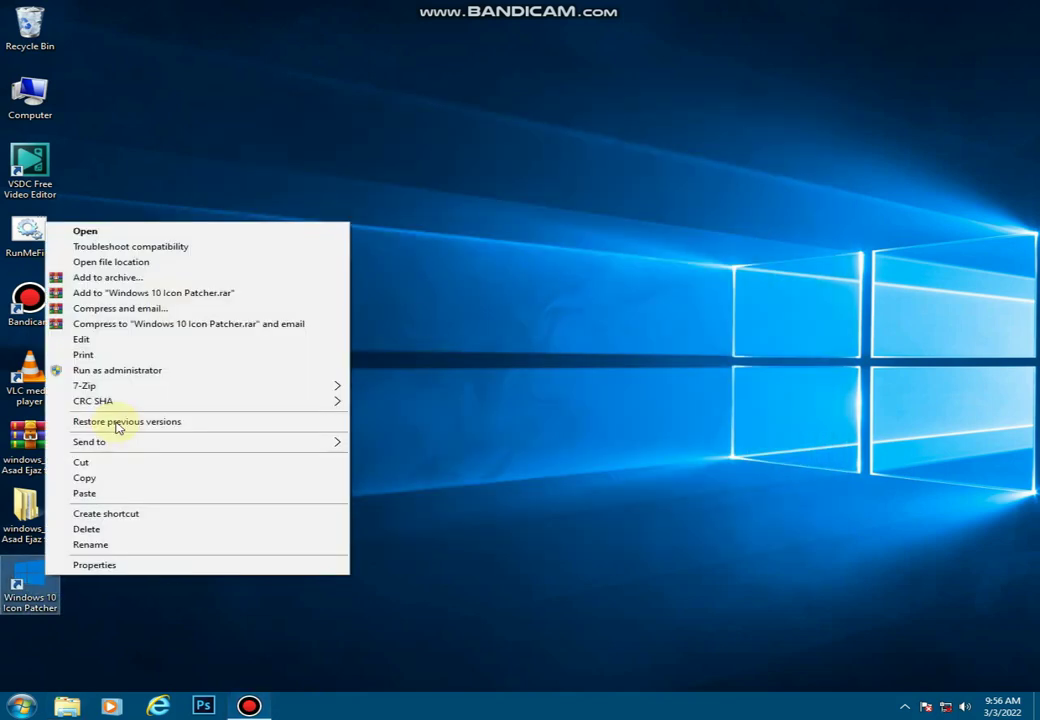
left_click(118, 371)
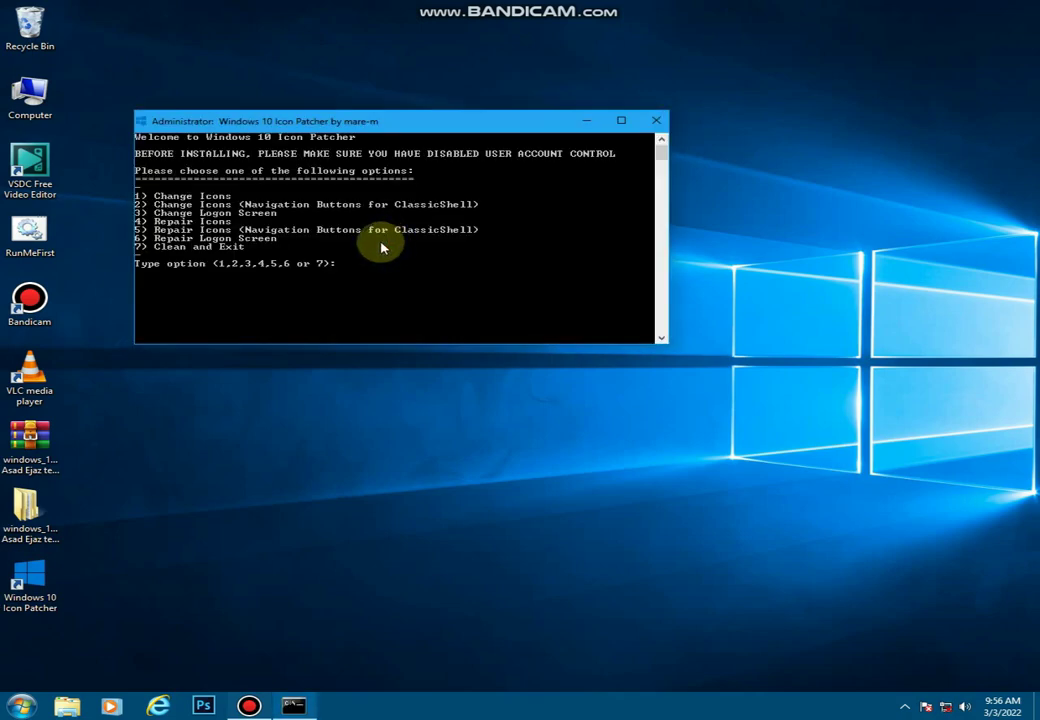
type("2")
key("Return")
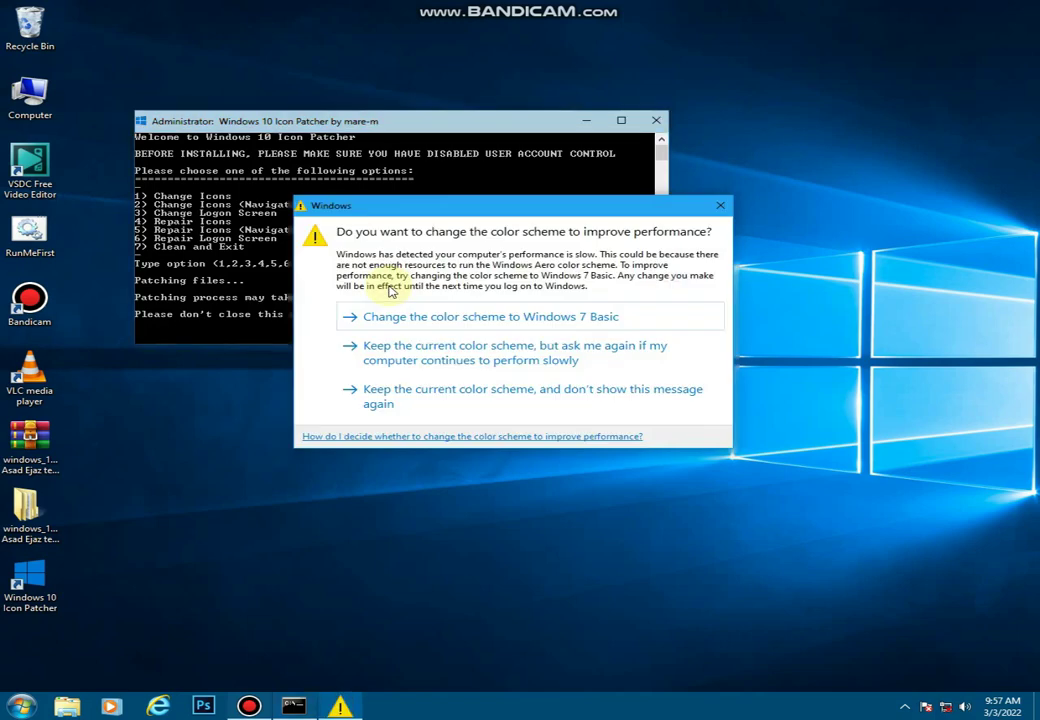
left_click(472, 318)
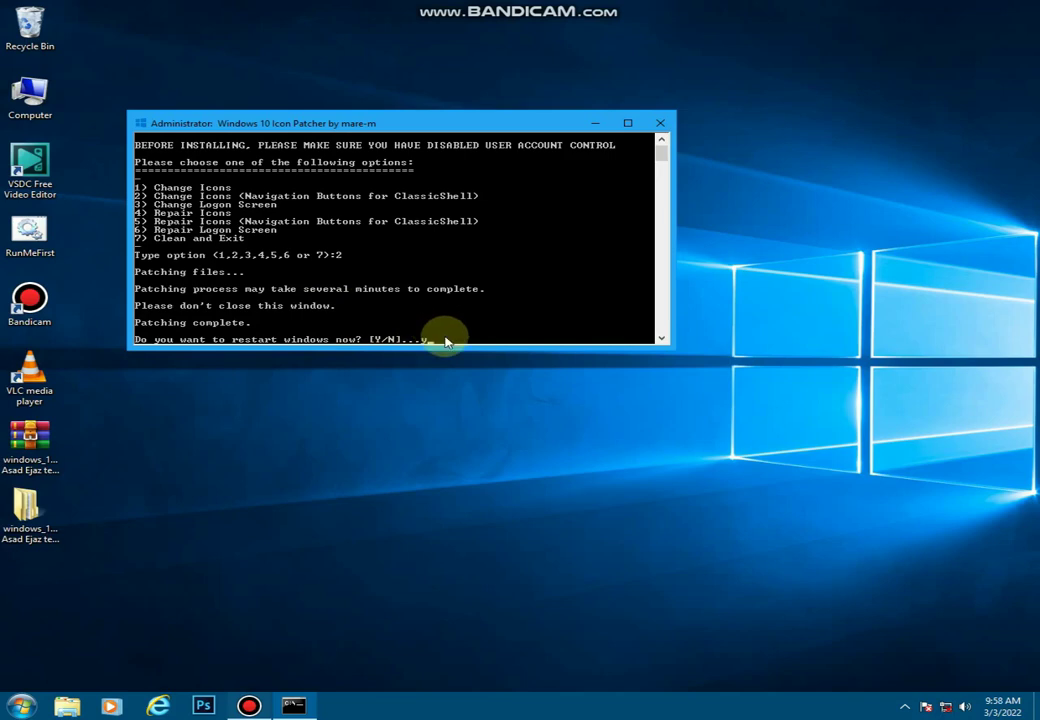
key("Return")
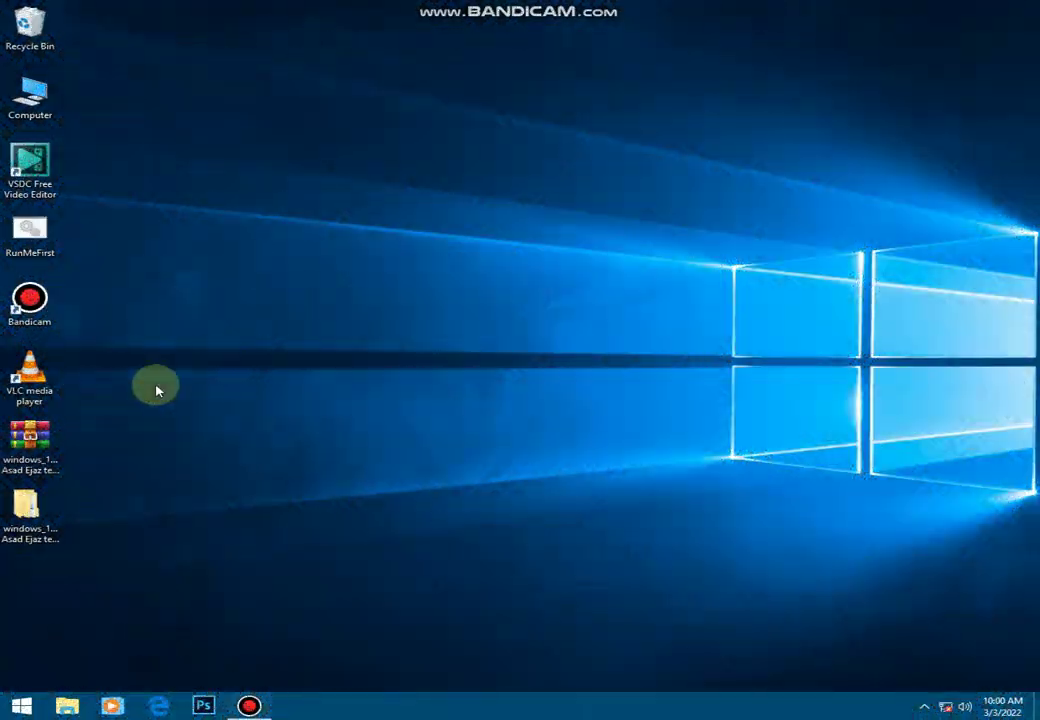
- Examine the patched icons in the maximized Computer window, the volume control and the hidden notification icons, then close the window
double_click(33, 100)
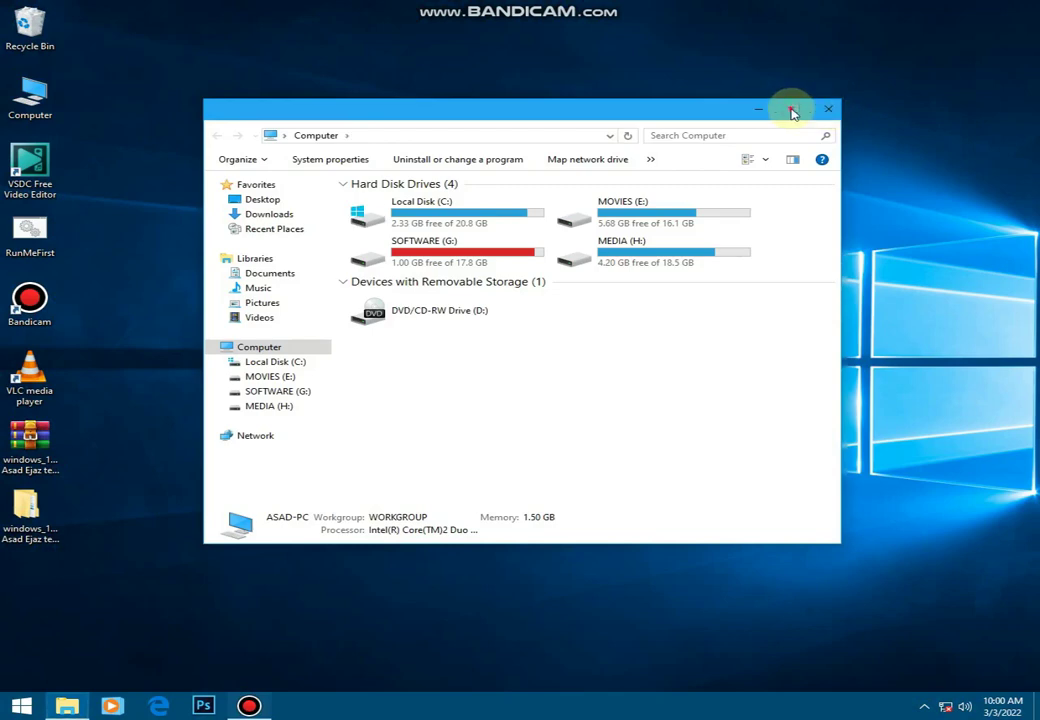
left_click(790, 109)
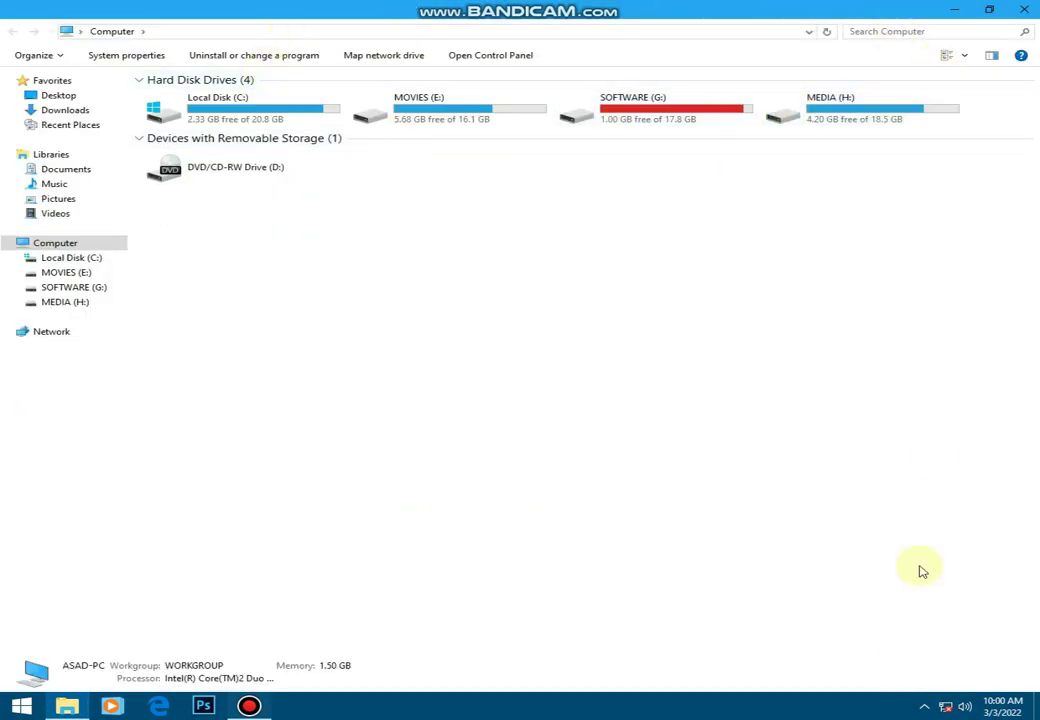
left_click(965, 707)
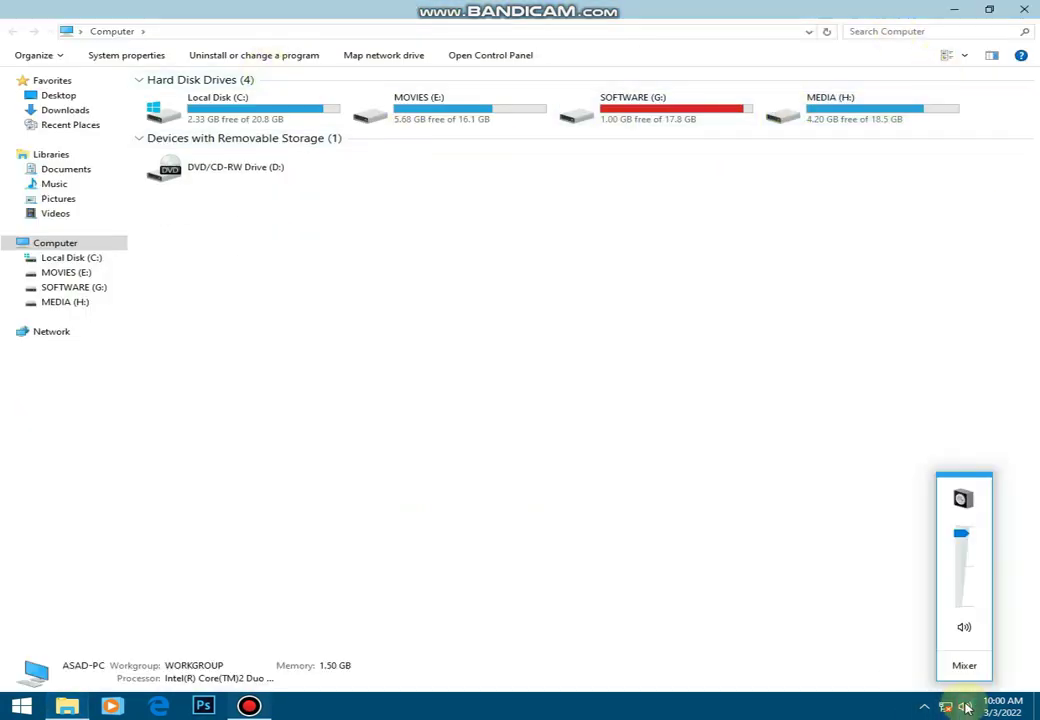
left_click(924, 707)
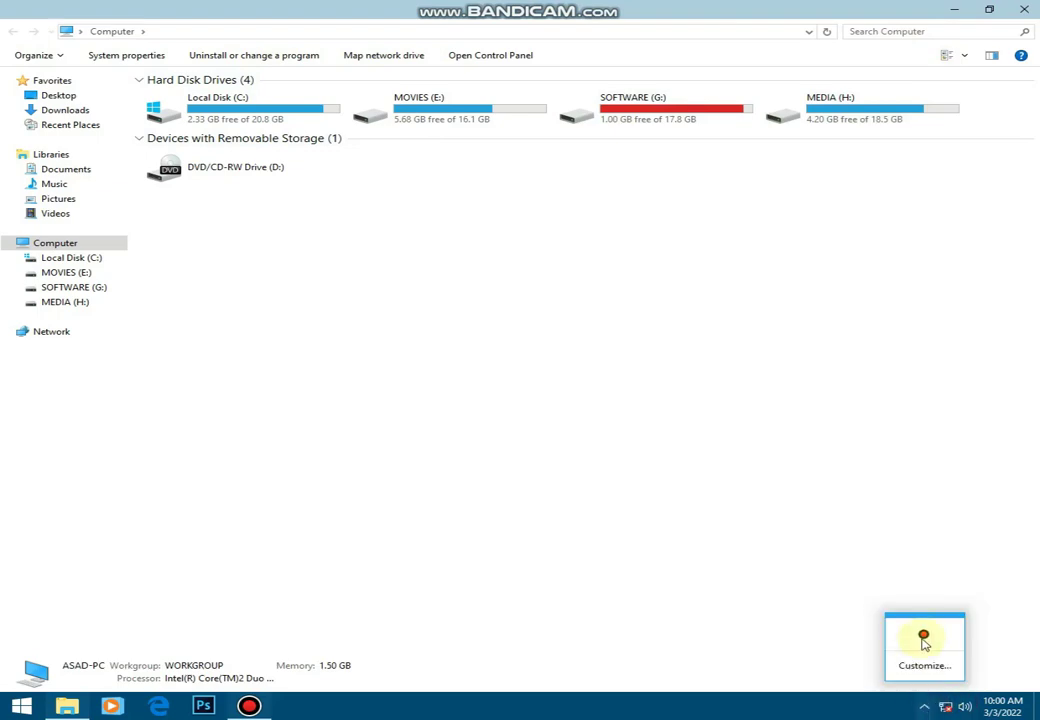
left_click(510, 583)
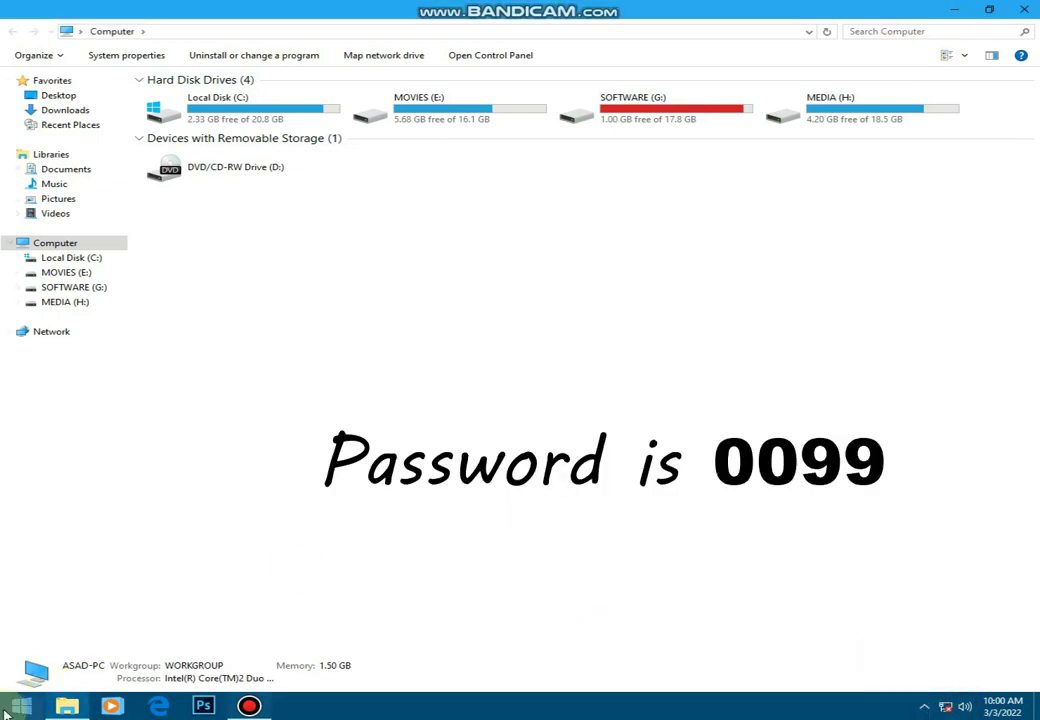
left_click(1034, 5)
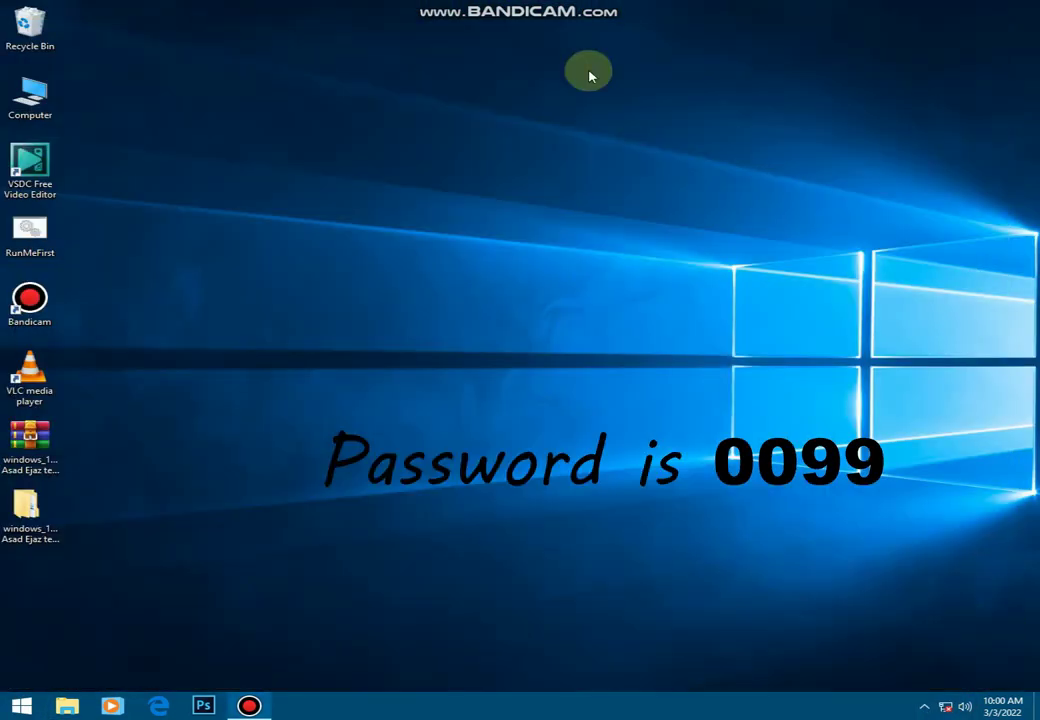
- Apply Windows 10 Theme 3 from the desktop's personalization settings and close the Personalization window
right_click(578, 67)
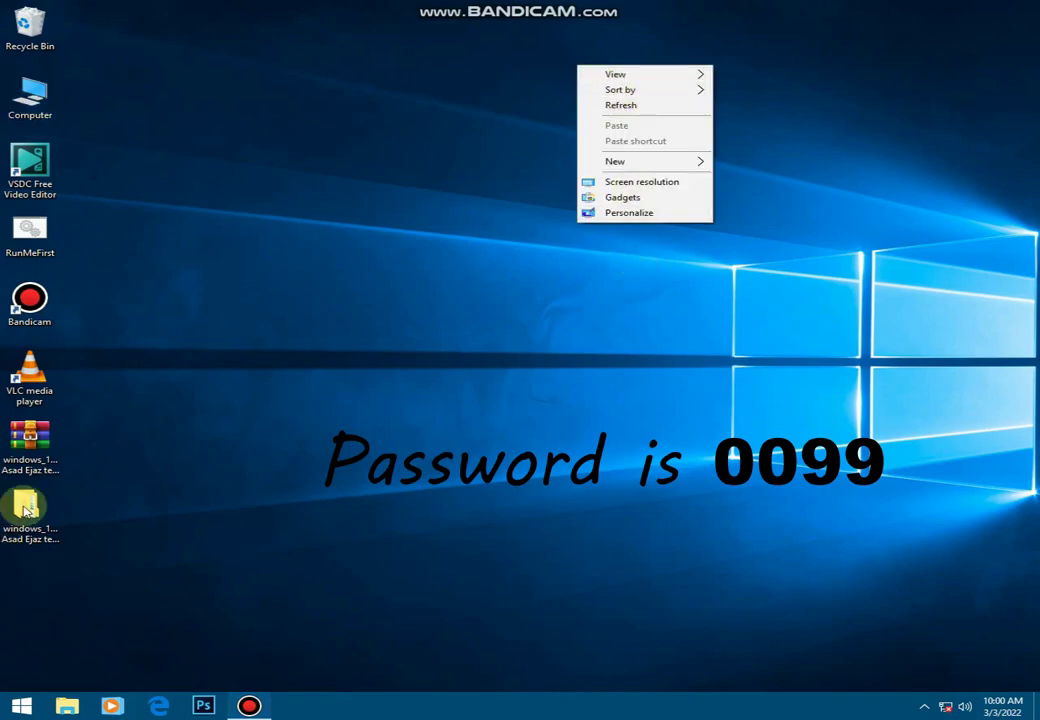
left_click(28, 22)
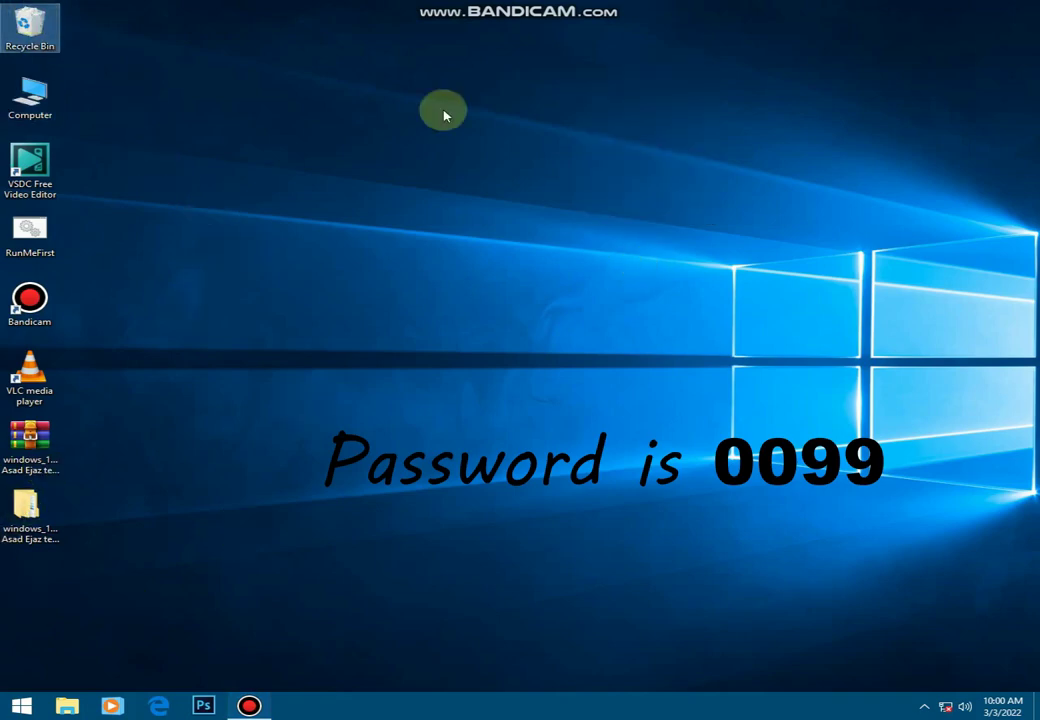
right_click(534, 78)
right_click(545, 112)
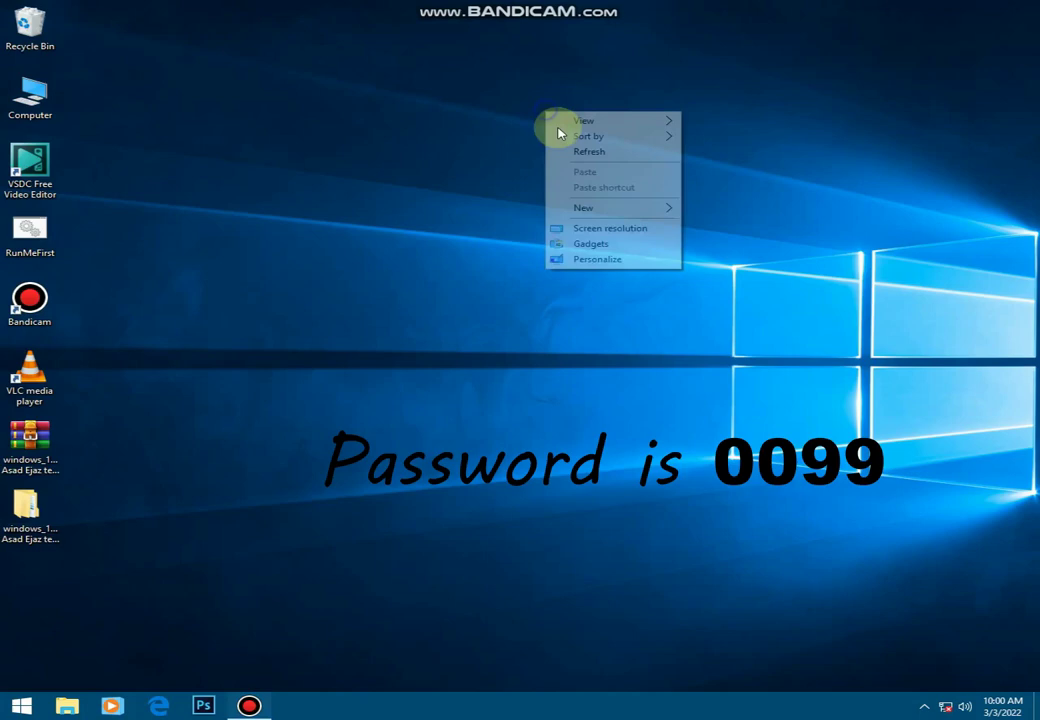
left_click(600, 260)
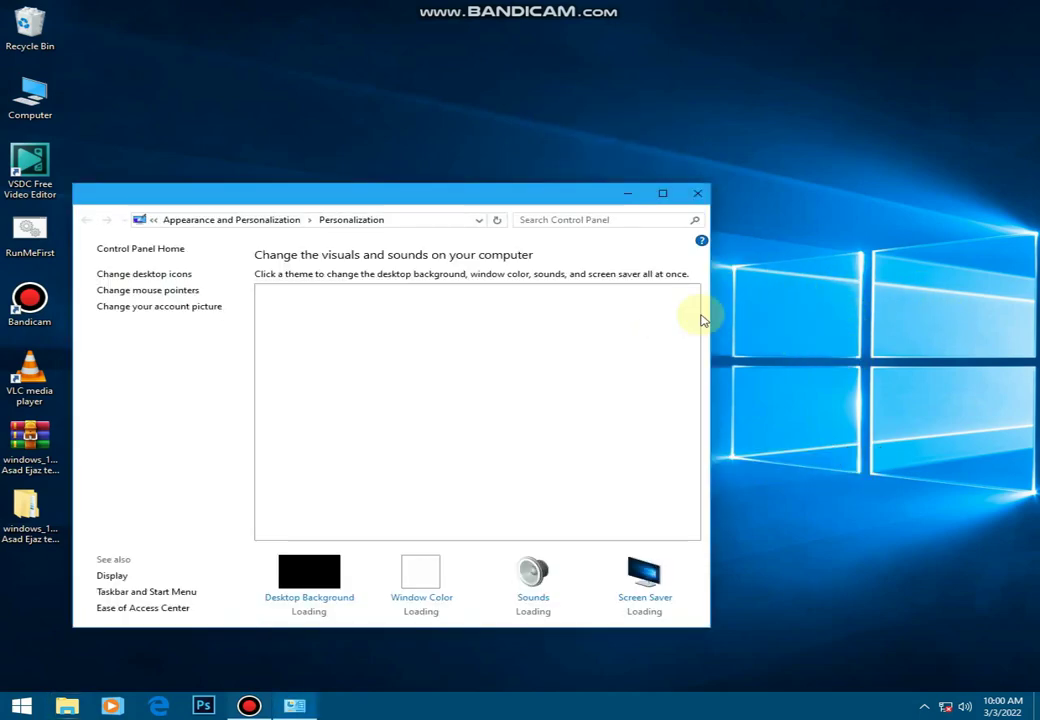
left_click_drag(692, 365, 697, 397)
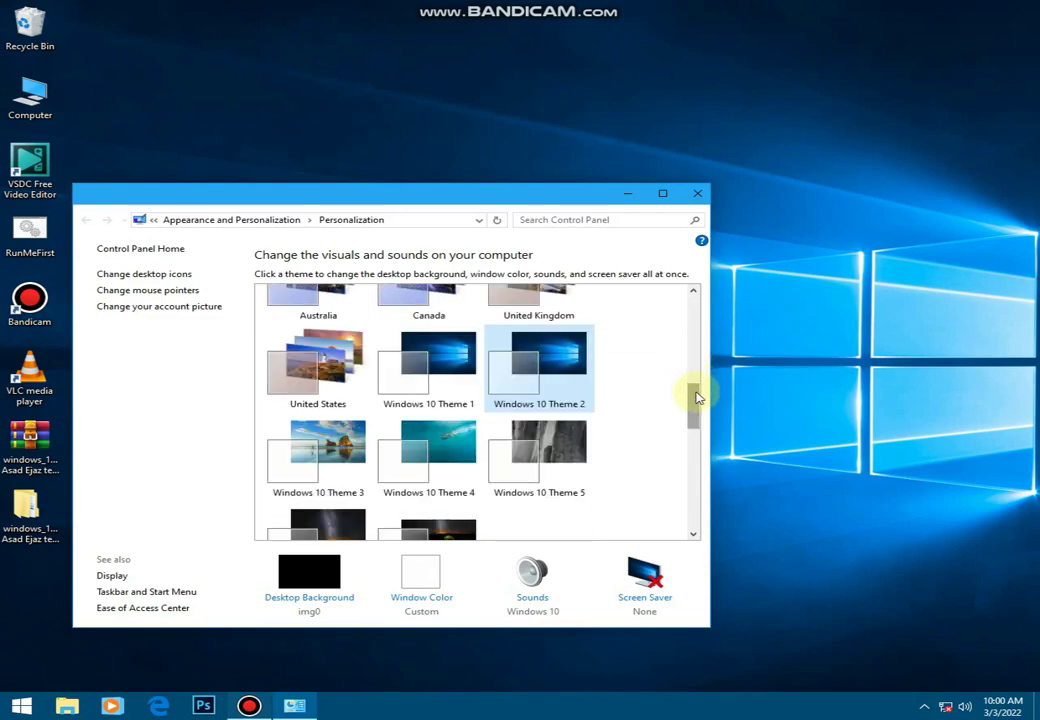
left_click(316, 455)
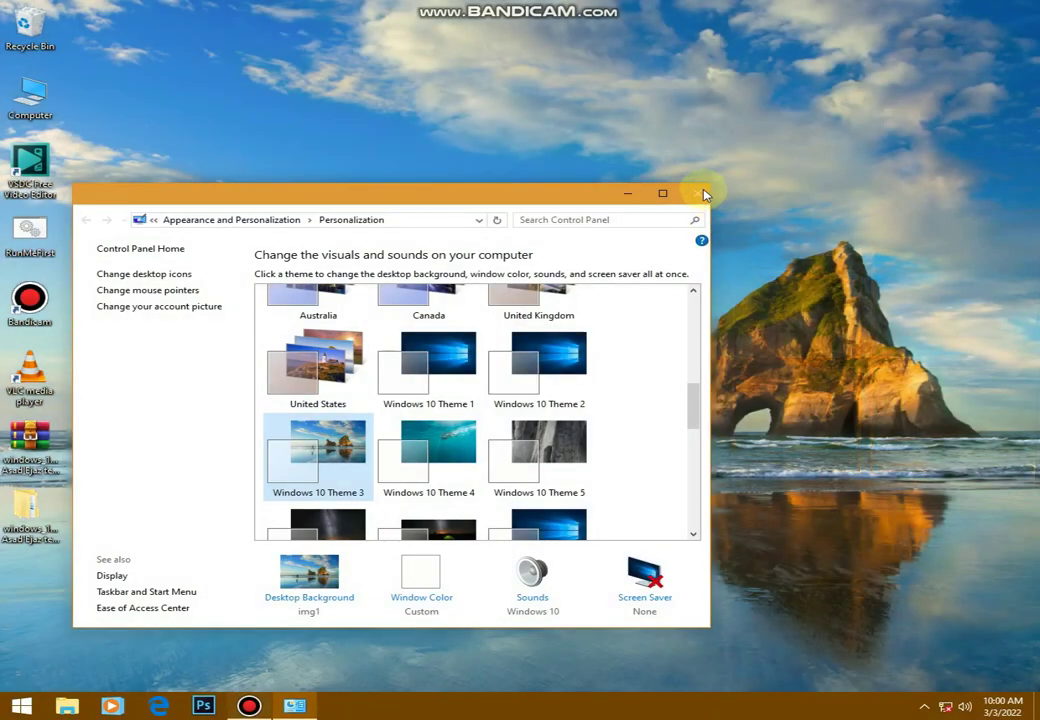
left_click(699, 195)
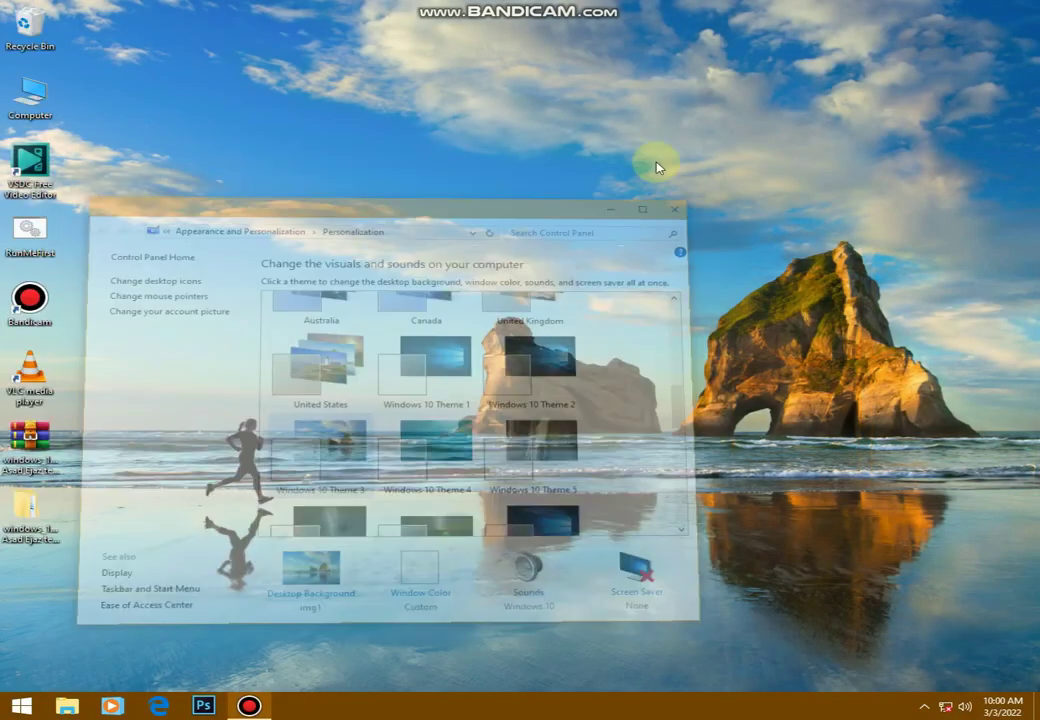